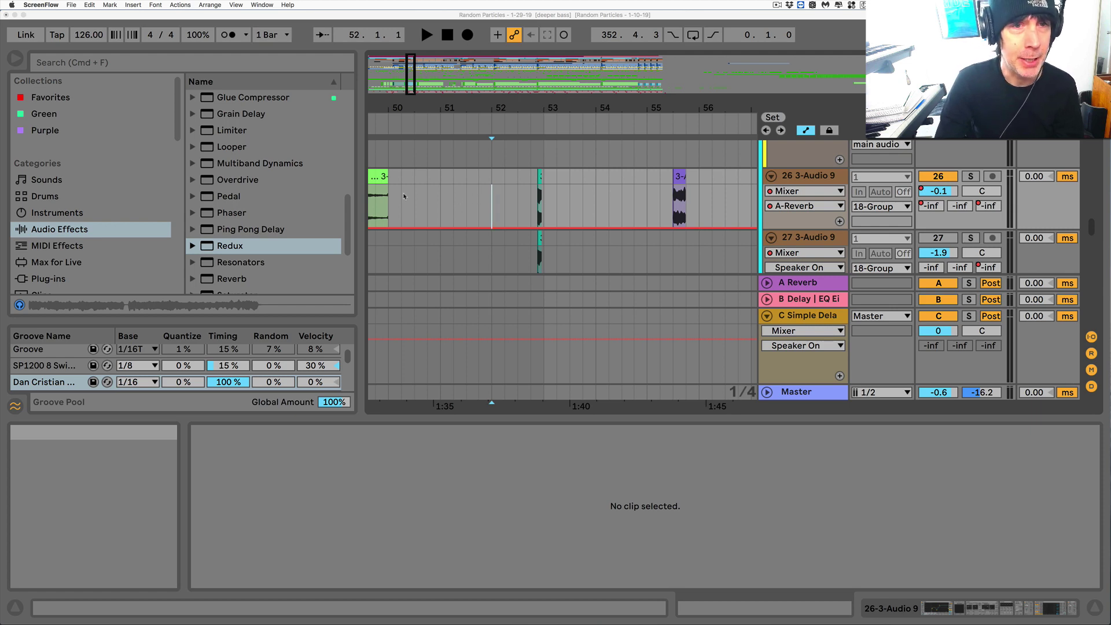
- Solo track 26 and audition its short audio clip just before bar 53
{"action": "left_click", "coordinate": [540, 182]}
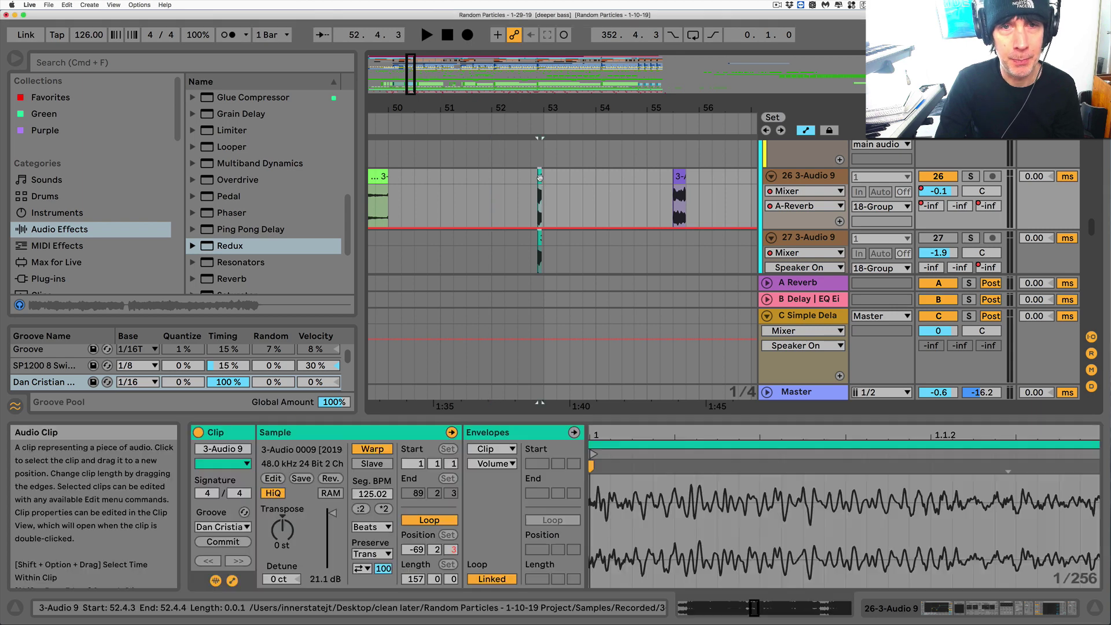
{"action": "left_click", "coordinate": [971, 177]}
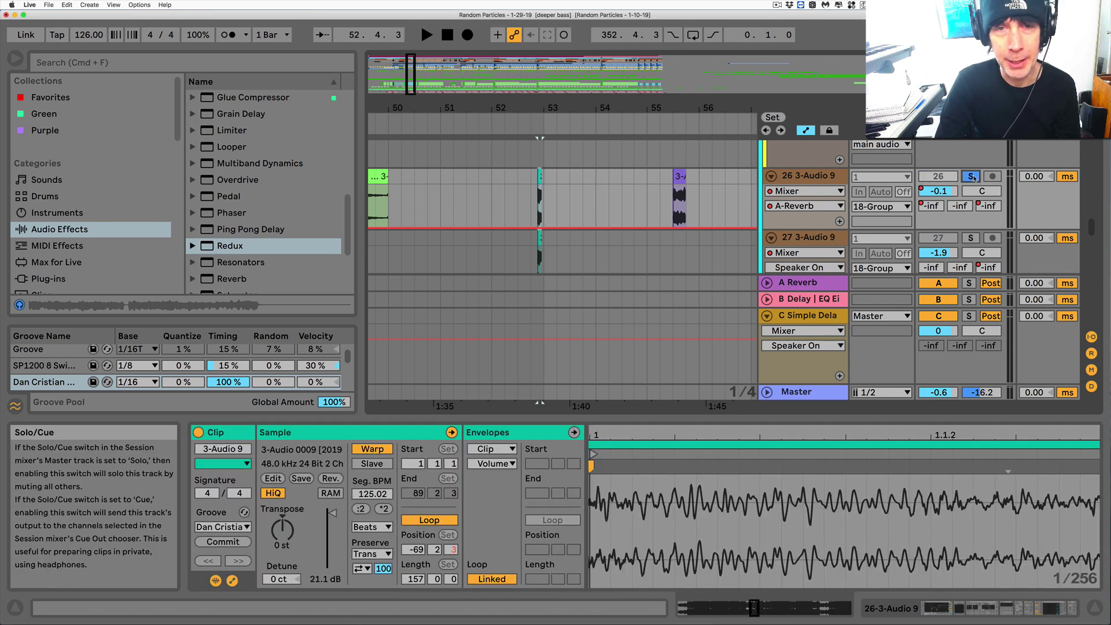
{"action": "key", "text": "space"}
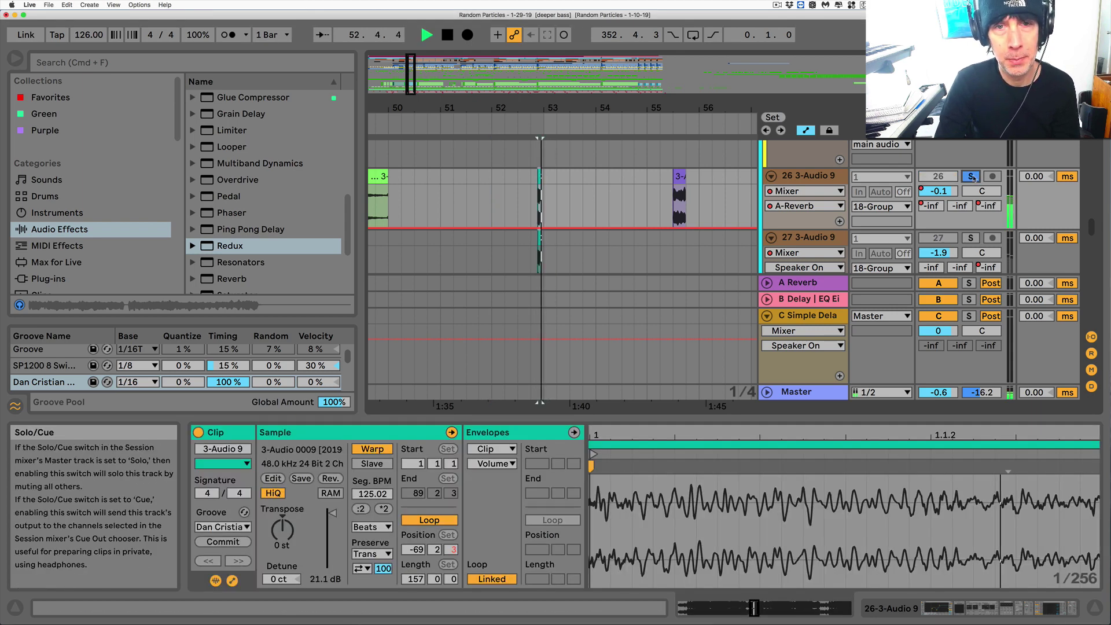
{"action": "key", "text": "space"}
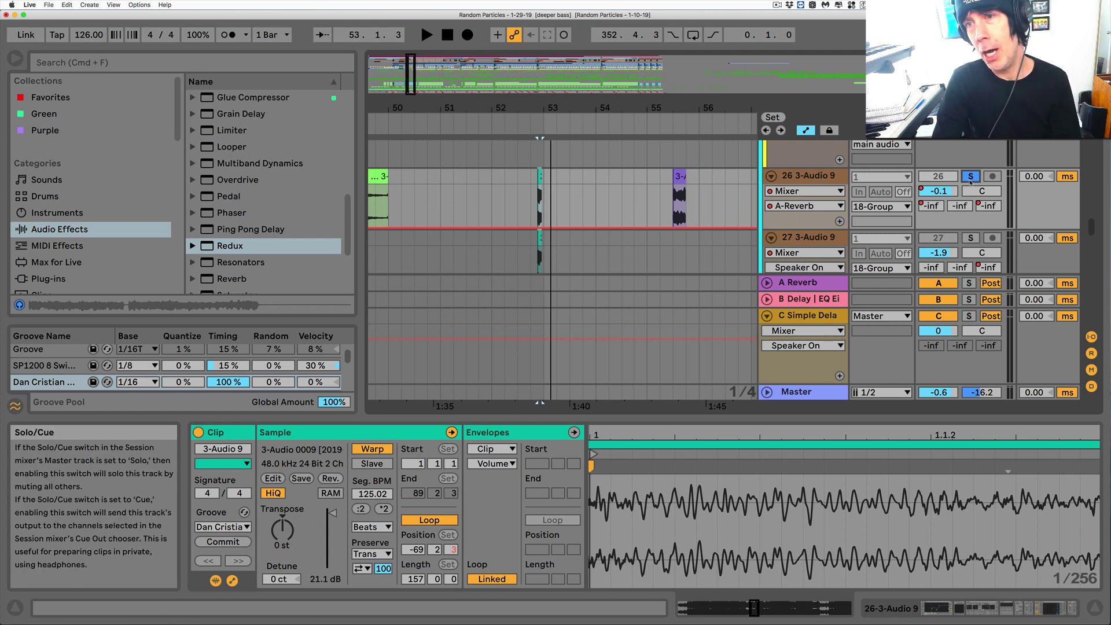
- Turn off the solo on track 26 and play the arrangement from bar 52 to hear the clip in context
{"action": "left_click", "coordinate": [545, 199]}
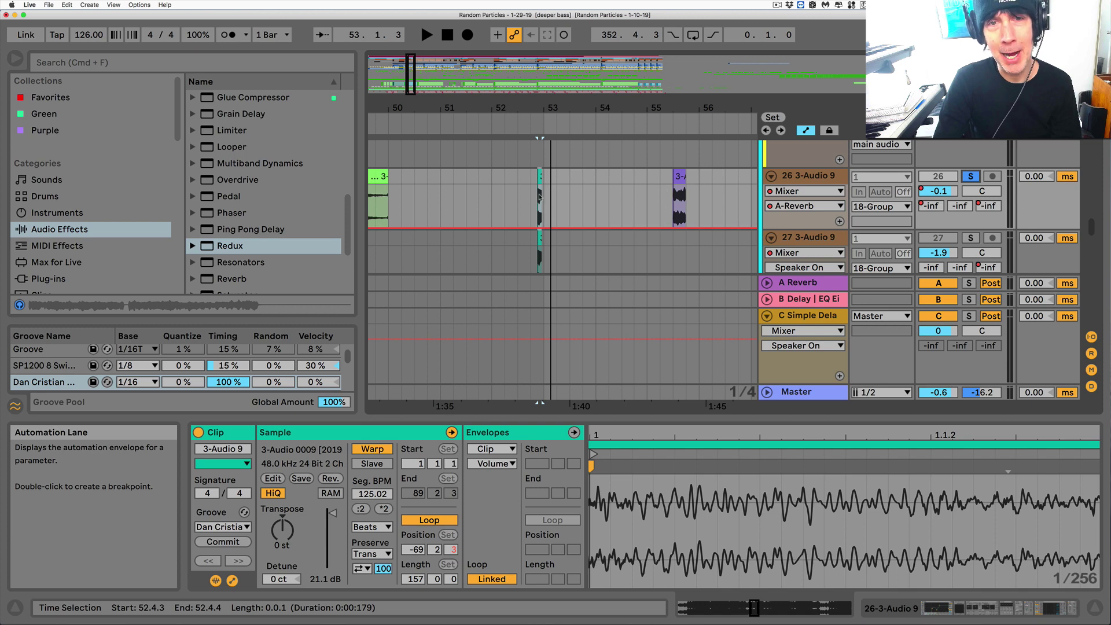
{"action": "left_click", "coordinate": [970, 176]}
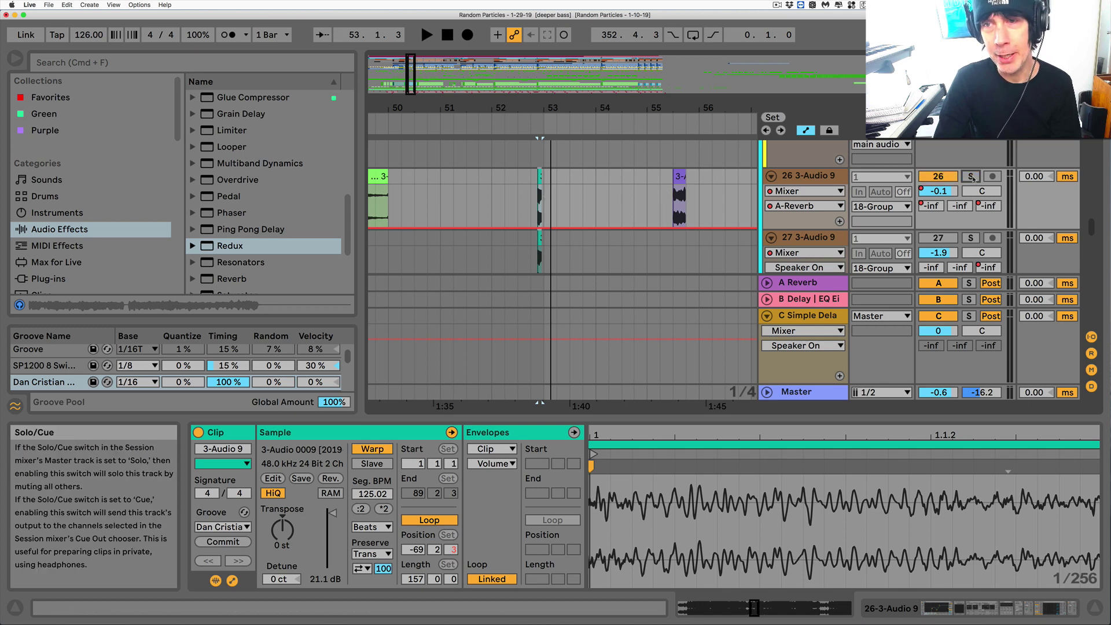
{"action": "left_click", "coordinate": [491, 185]}
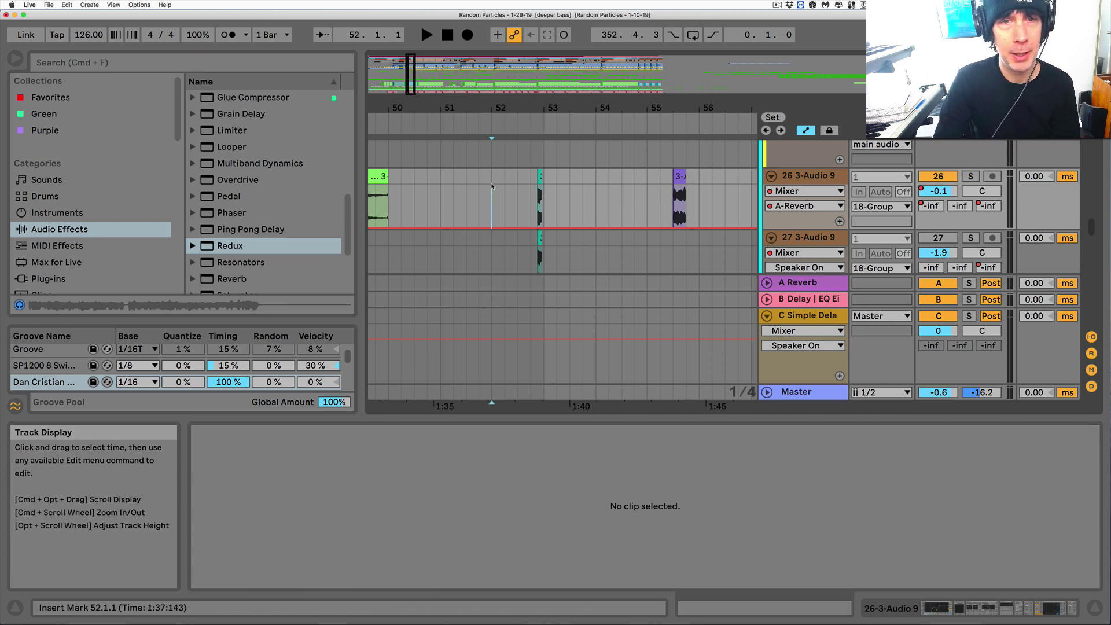
{"action": "key", "text": "space"}
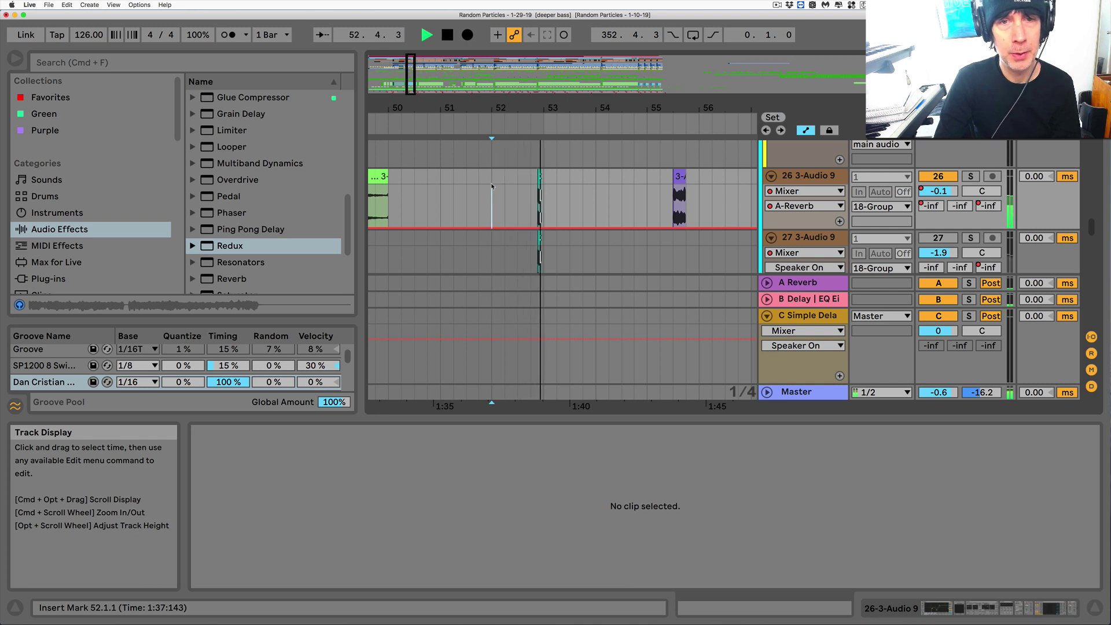
{"action": "key", "text": "space"}
{"action": "key", "text": "space"}
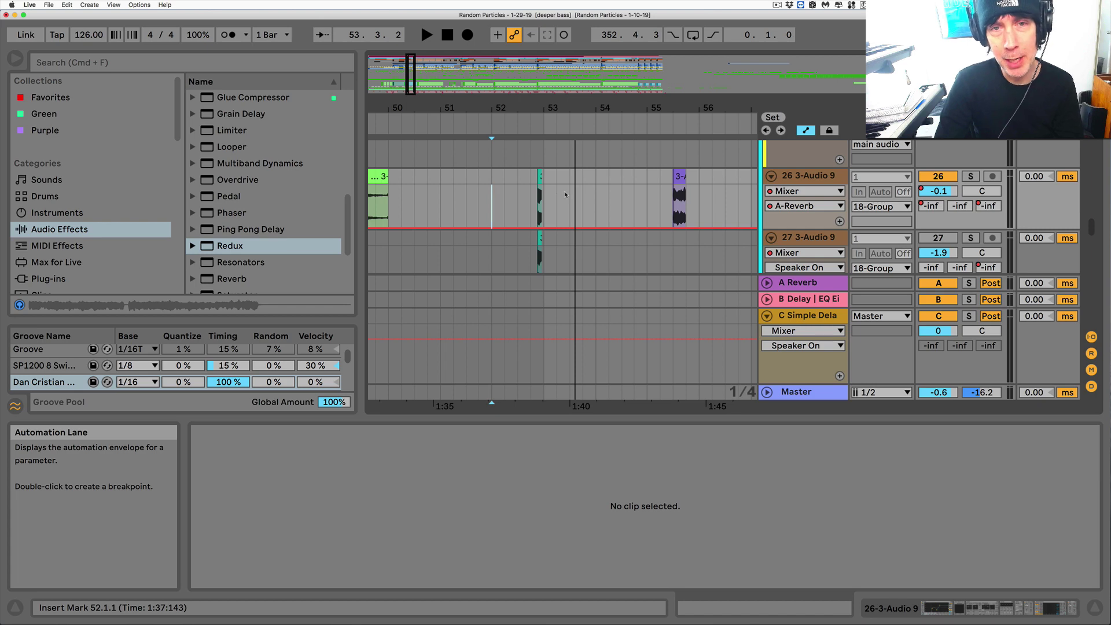
- Duplicate the short clip before bar 53 on track 26 and move the copy to 53.2.1
{"action": "left_click_drag", "start_coordinate": [538, 110], "coordinate": [540, 119]}
{"action": "left_click", "coordinate": [543, 177]}
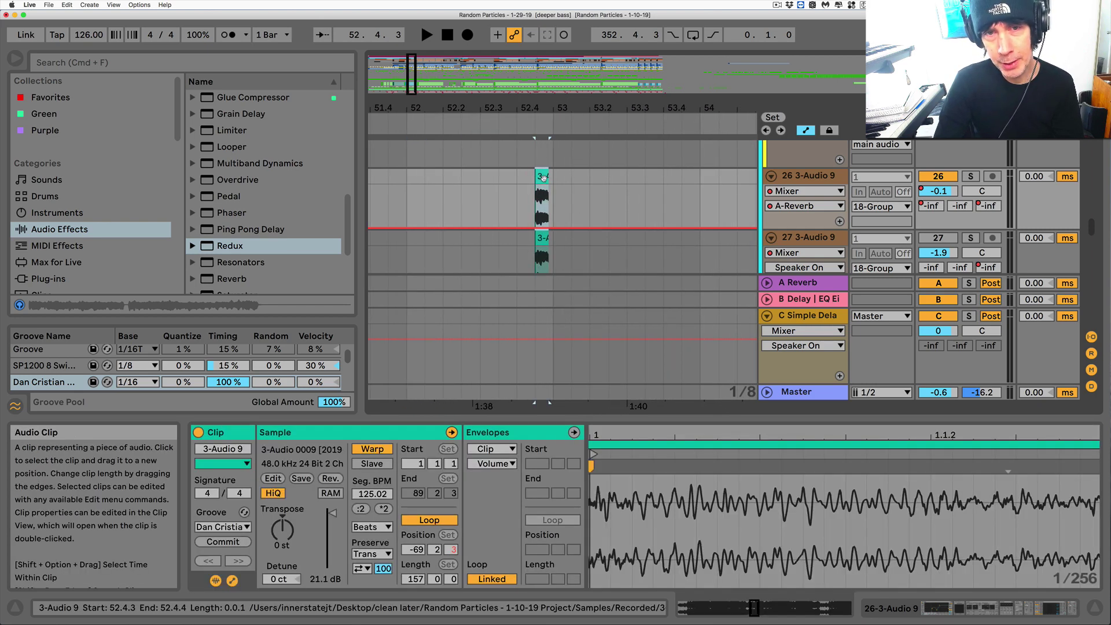
{"action": "key", "text": "super+d"}
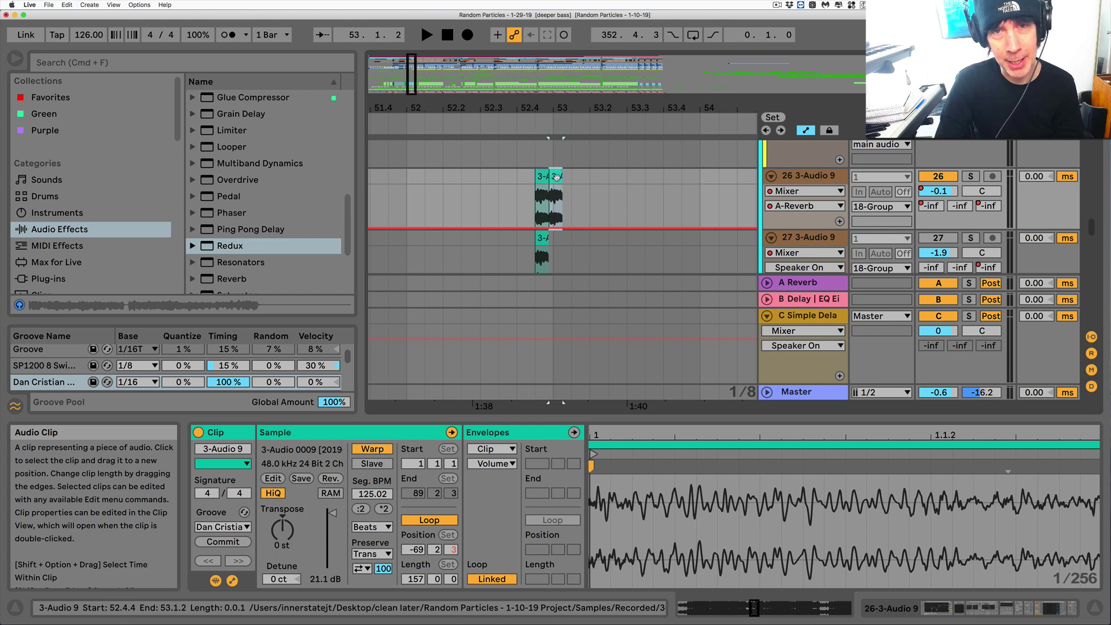
{"action": "left_click_drag", "start_coordinate": [555, 177], "coordinate": [605, 184]}
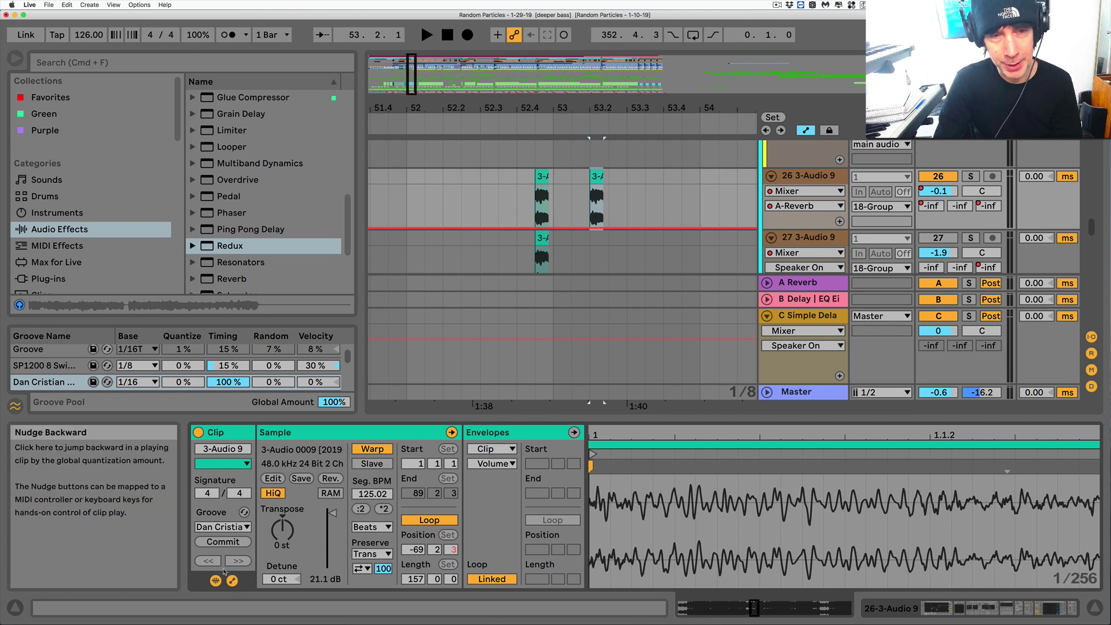
- Draw a volume envelope on the copied clip that fades steeply from 100 % to silence, and solo track 26
{"action": "left_click", "coordinate": [232, 581]}
{"action": "left_click", "coordinate": [232, 580]}
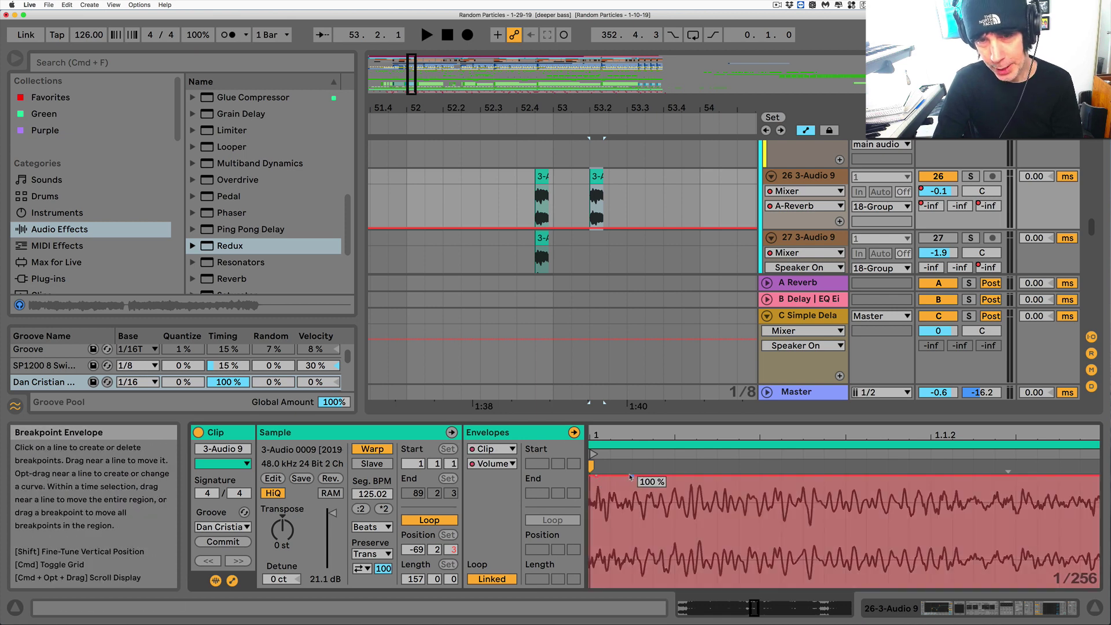
{"action": "left_click_drag", "start_coordinate": [633, 476], "coordinate": [652, 586]}
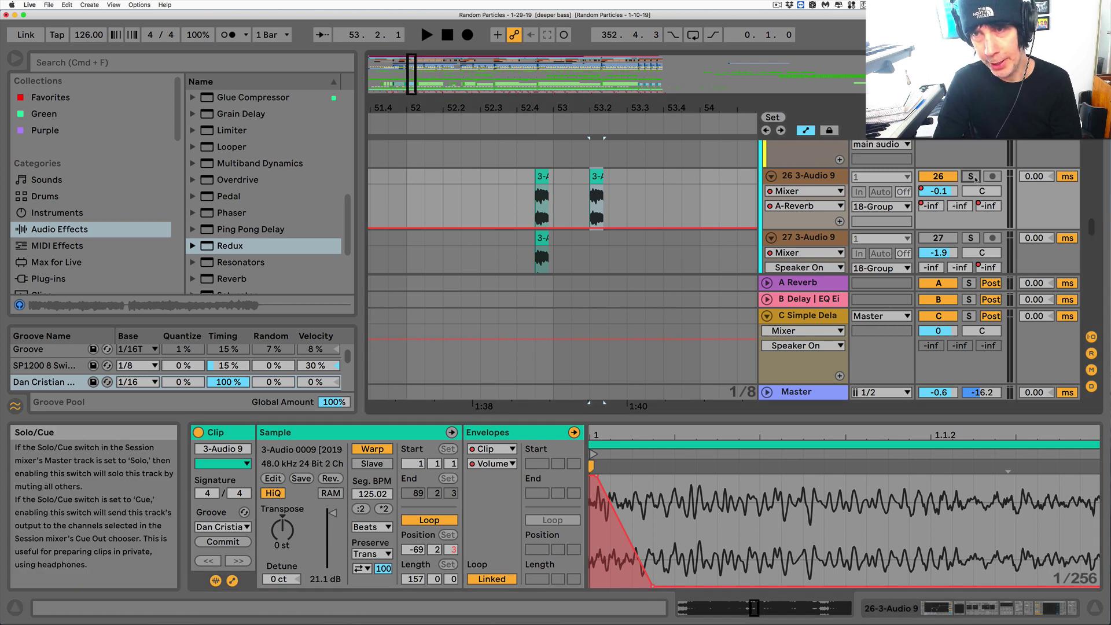
{"action": "left_click", "coordinate": [972, 176]}
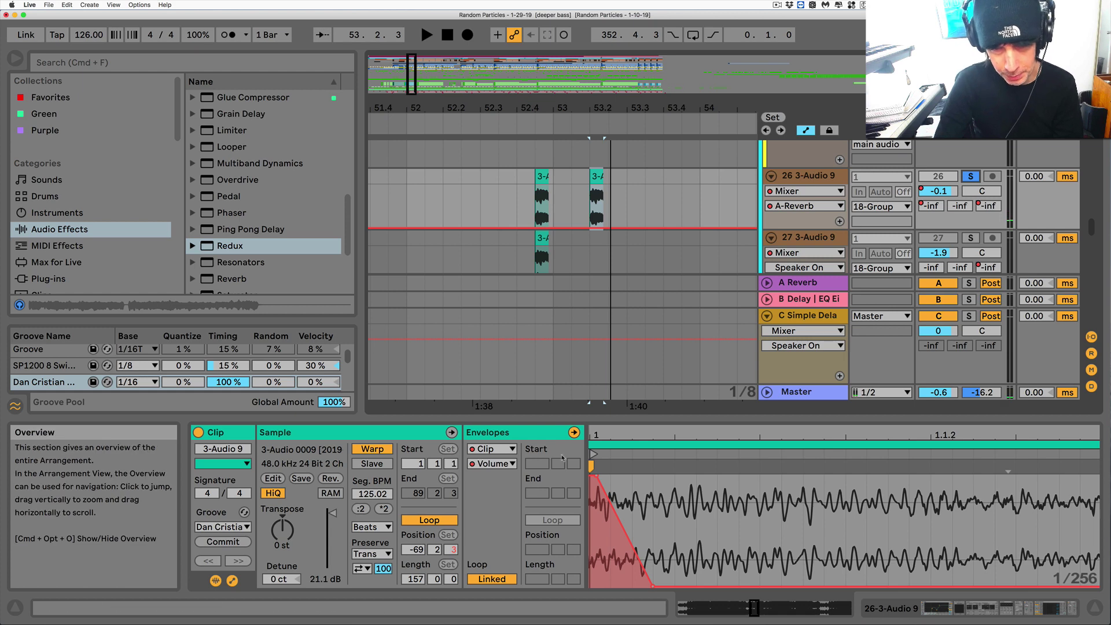
- Lengthen the copy's audible part by moving the envelope's 100 % breakpoint and its silent breakpoint further along the clip
{"action": "left_click_drag", "start_coordinate": [596, 475], "coordinate": [632, 481]}
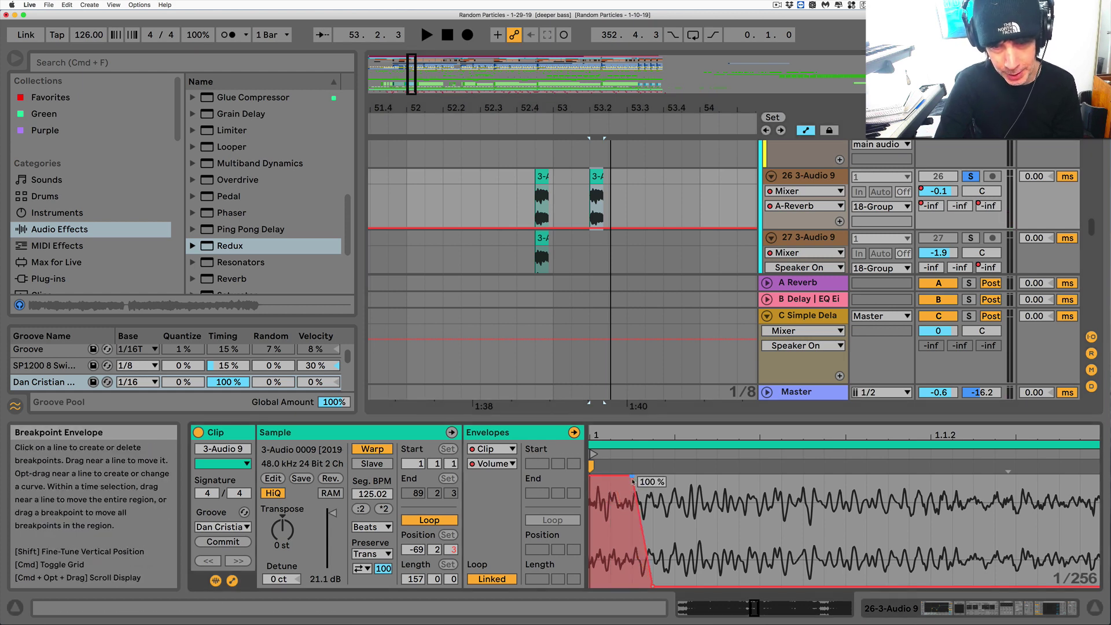
{"action": "left_click_drag", "start_coordinate": [652, 585], "coordinate": [674, 586]}
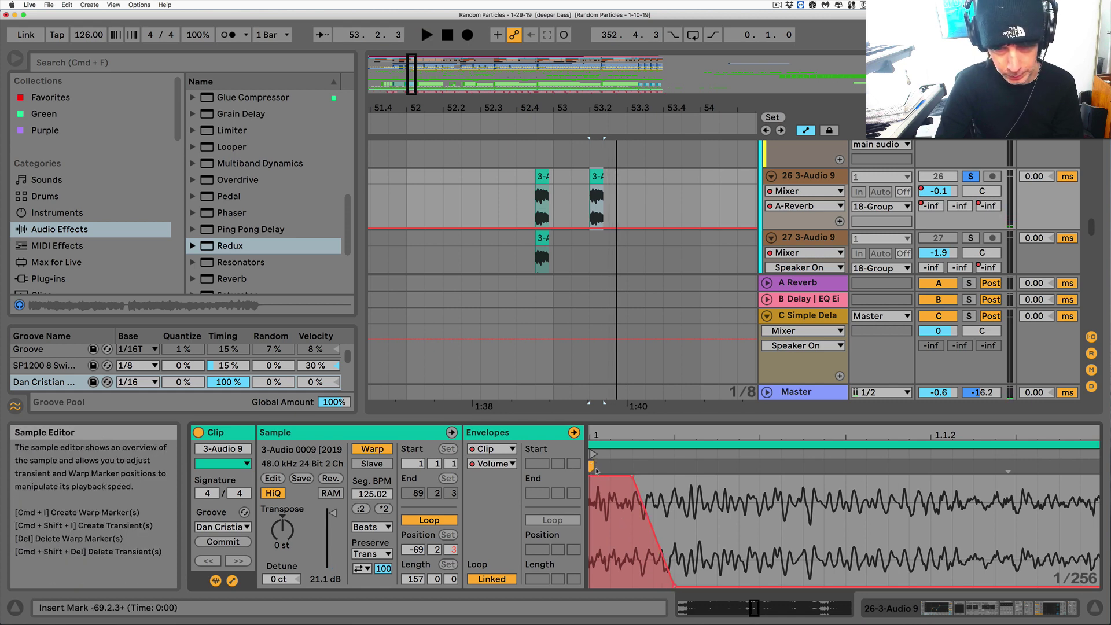
{"action": "left_click_drag", "start_coordinate": [596, 435], "coordinate": [596, 448]}
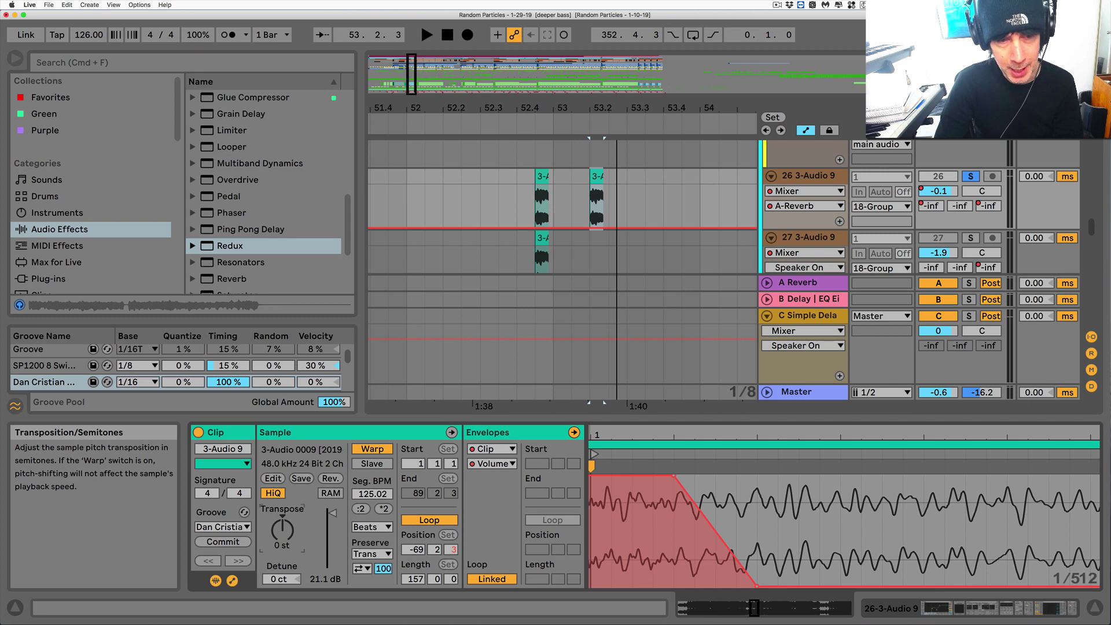
- Transpose the copied clip up to 36 semitones, auditioning it at intermediate pitches such as 24 semitones
{"action": "left_click_drag", "start_coordinate": [283, 528], "coordinate": [282, 509]}
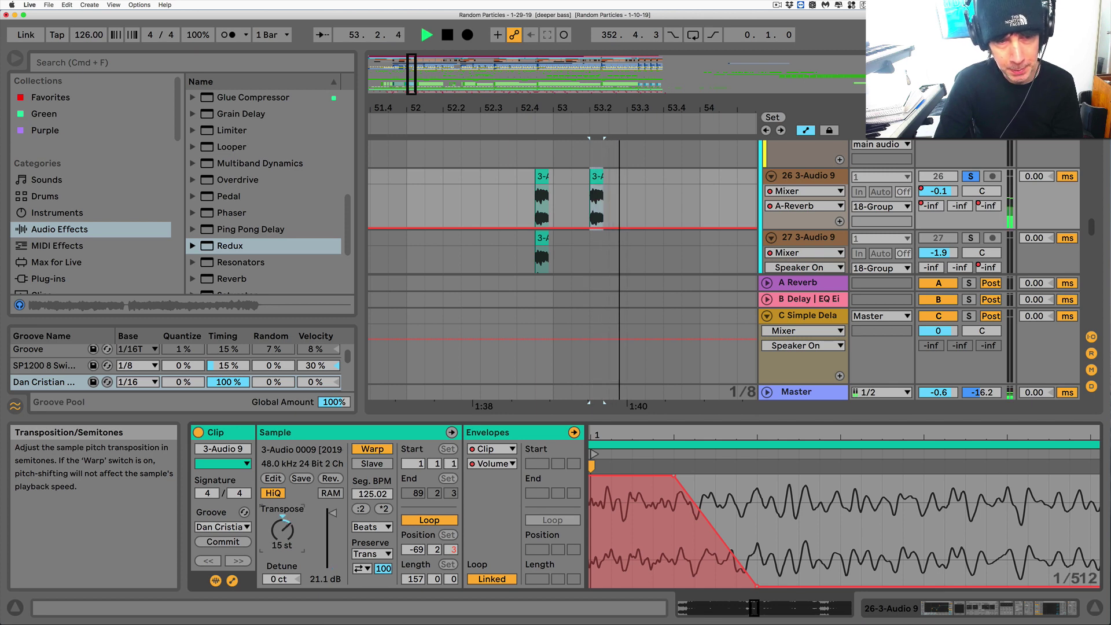
{"action": "key", "text": "space"}
{"action": "key", "text": "Up"}
{"action": "key", "text": "Up"}
{"action": "key", "text": "Up"}
{"action": "key", "text": "Up"}
{"action": "key", "text": "Up"}
{"action": "key", "text": "Up"}
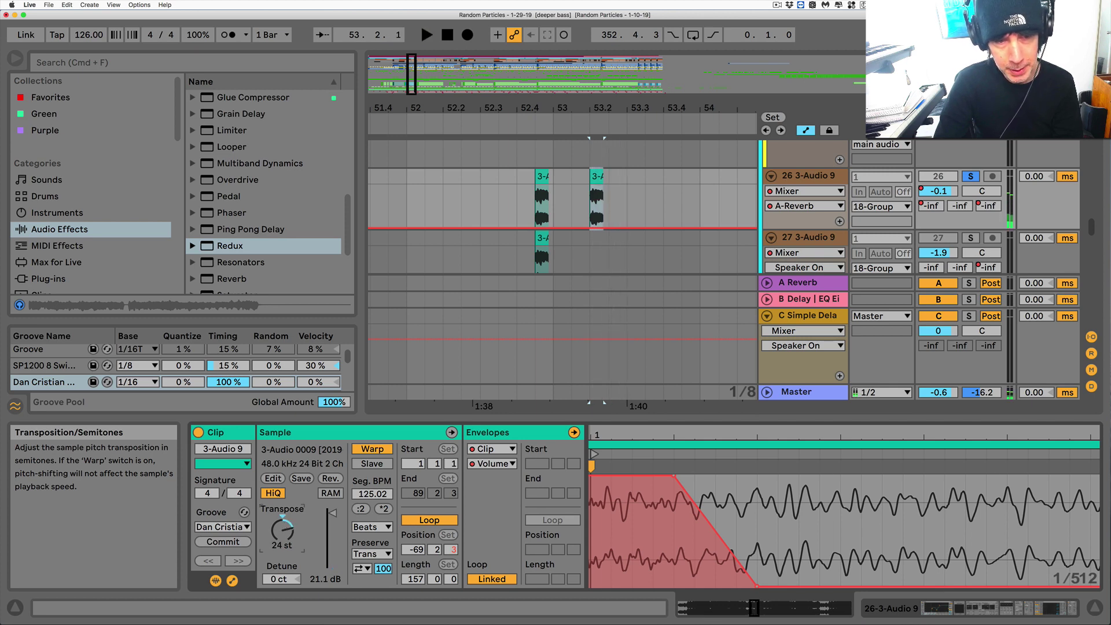
{"action": "key", "text": "space"}
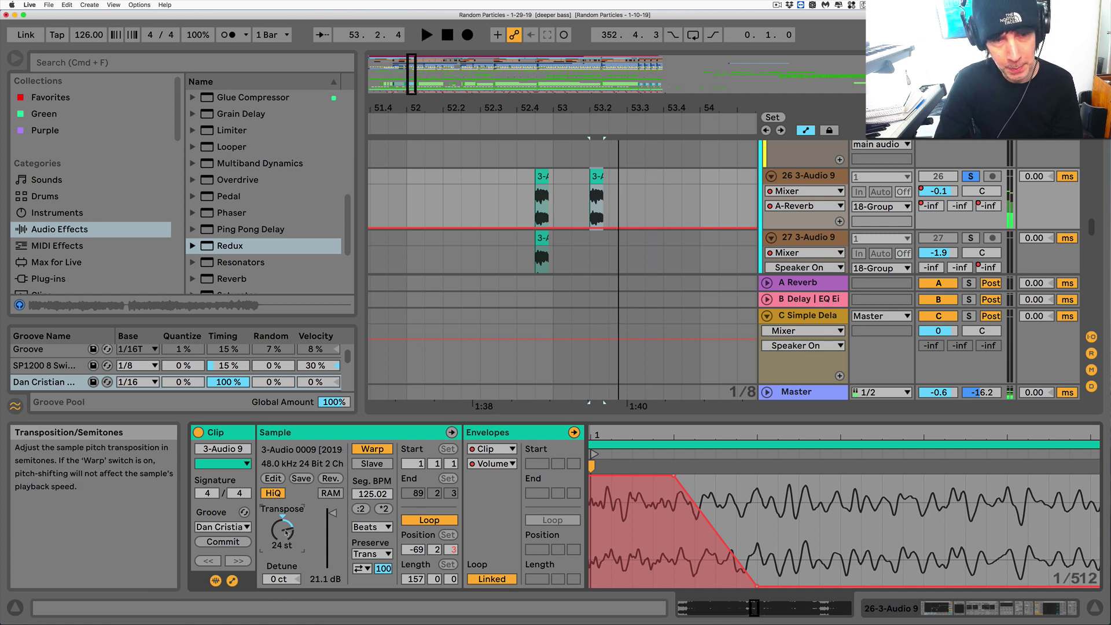
{"action": "key", "text": "space"}
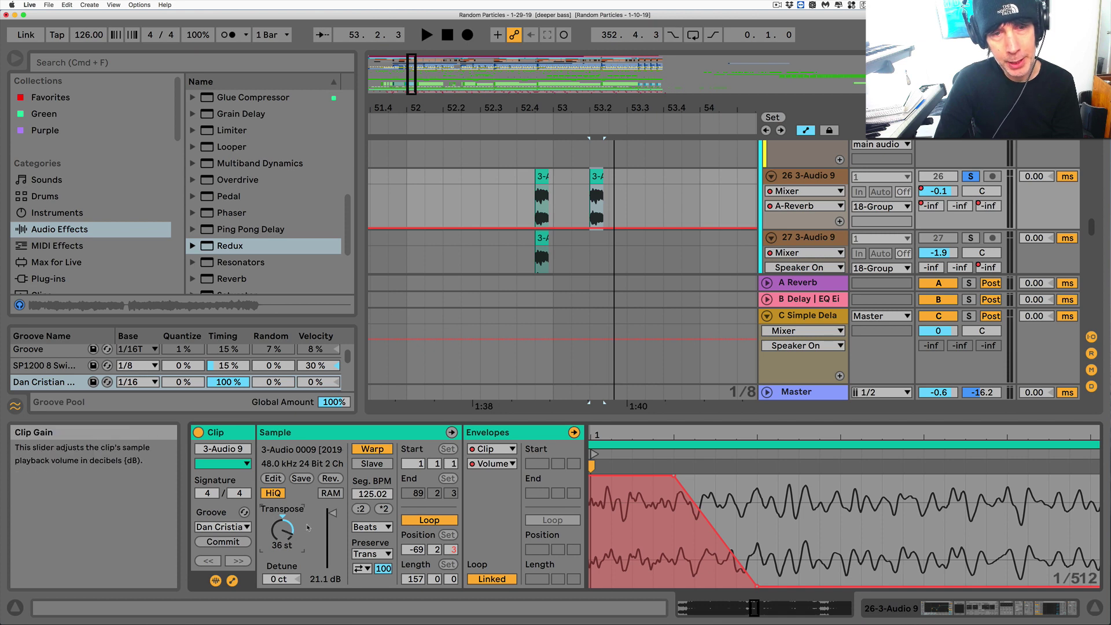
- Replay the clip copy transposed by 36 semitones and delete it from track 26
{"action": "key", "text": "space"}
{"action": "key", "text": "space"}
{"action": "key", "text": "space"}
{"action": "key", "text": "space"}
{"action": "key", "text": "space"}
{"action": "key", "text": "space"}
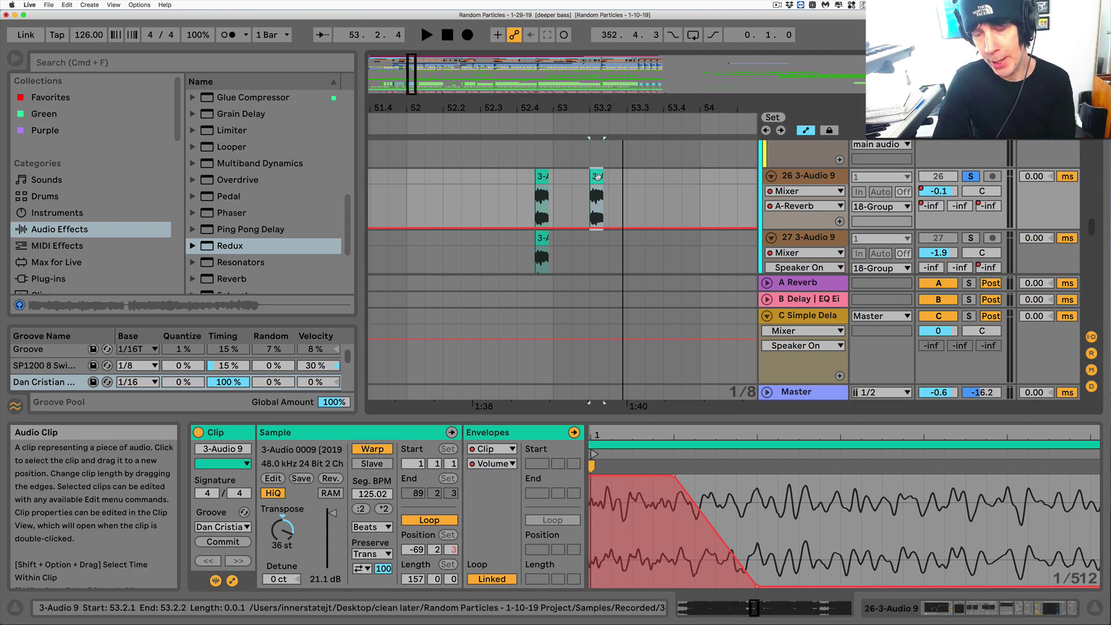
{"action": "key", "text": "Delete"}
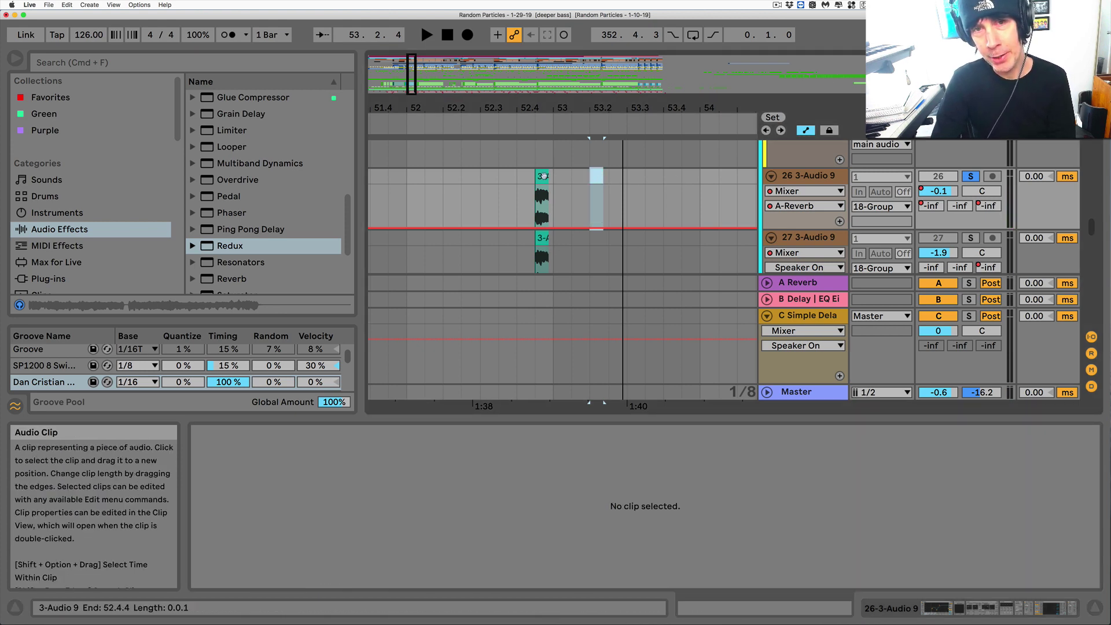
- Solo track 27, audition its transposed clip before bar 53, and show that clip's volume envelope
{"action": "left_click", "coordinate": [542, 240]}
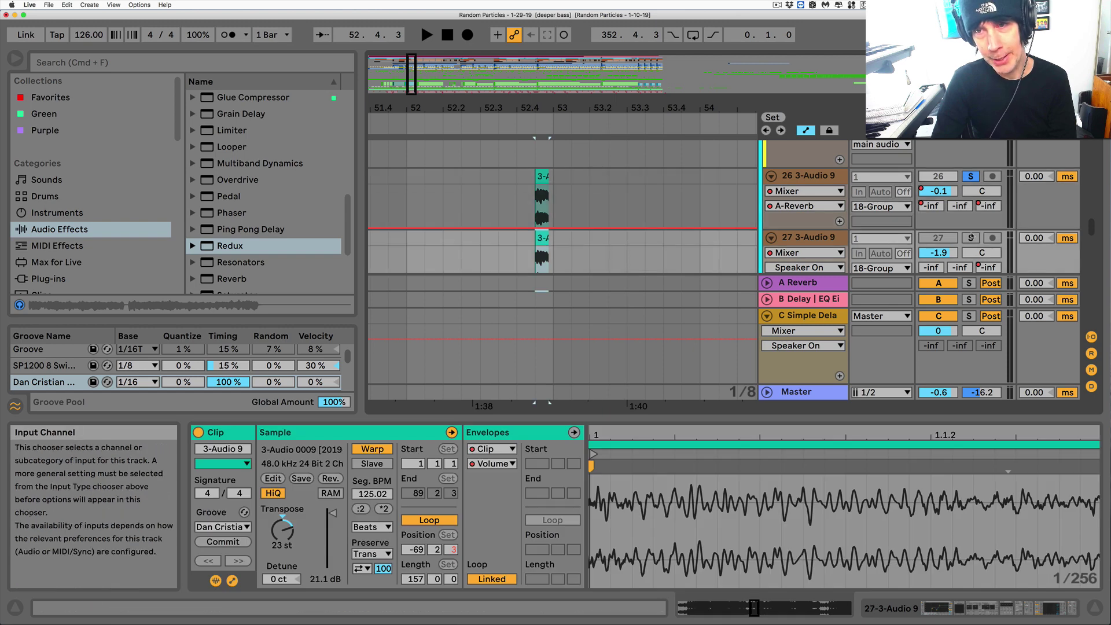
{"action": "left_click", "coordinate": [971, 237]}
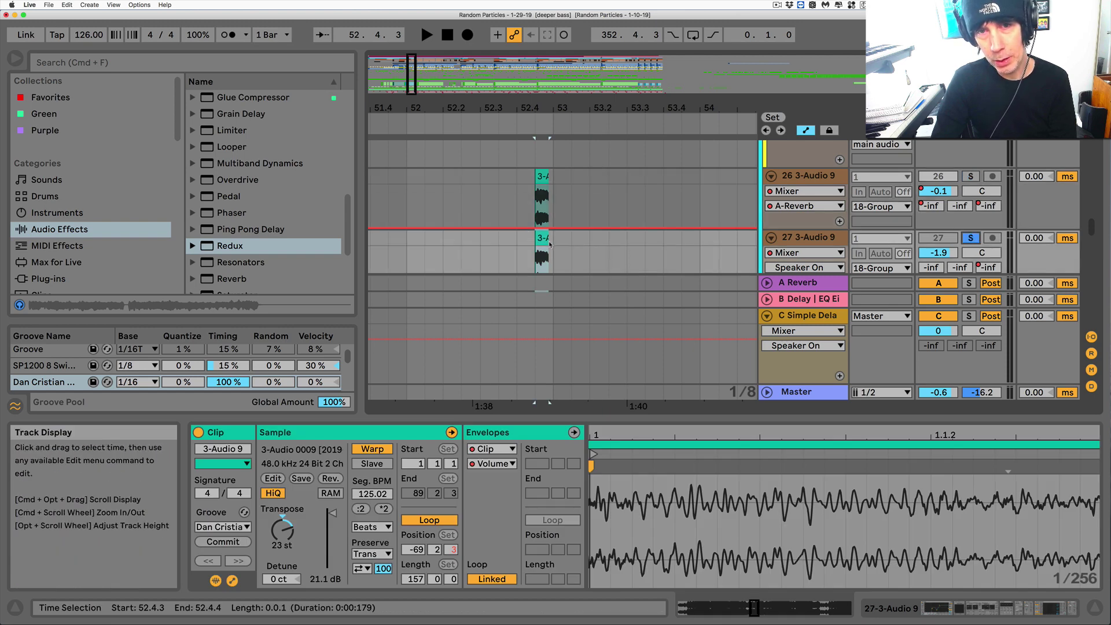
{"action": "key", "text": "space"}
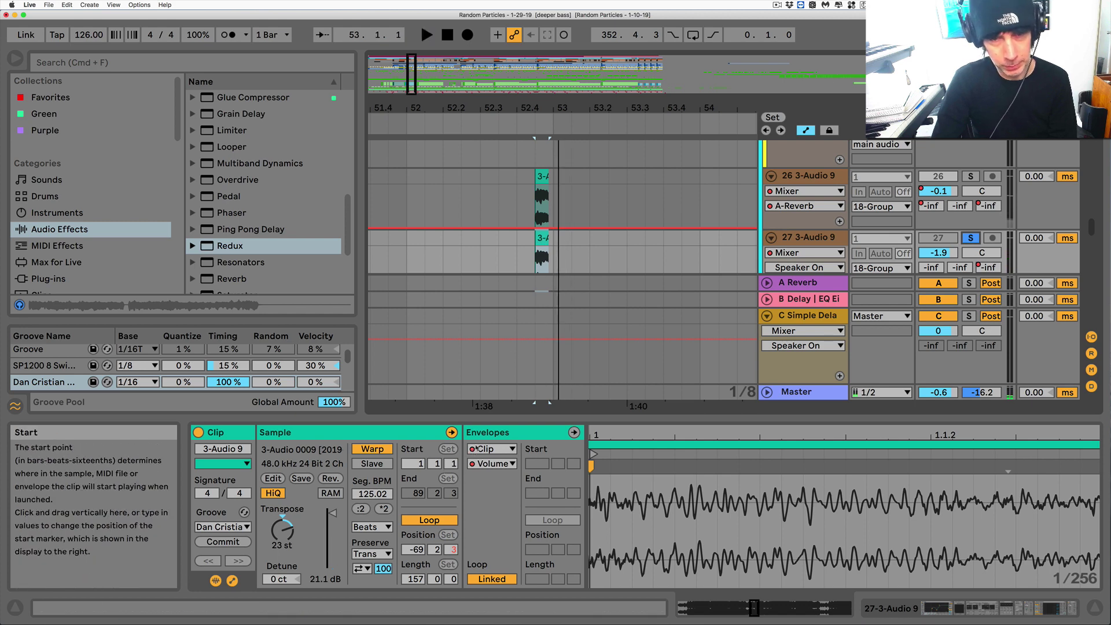
{"action": "left_click_drag", "start_coordinate": [606, 475], "coordinate": [599, 522]}
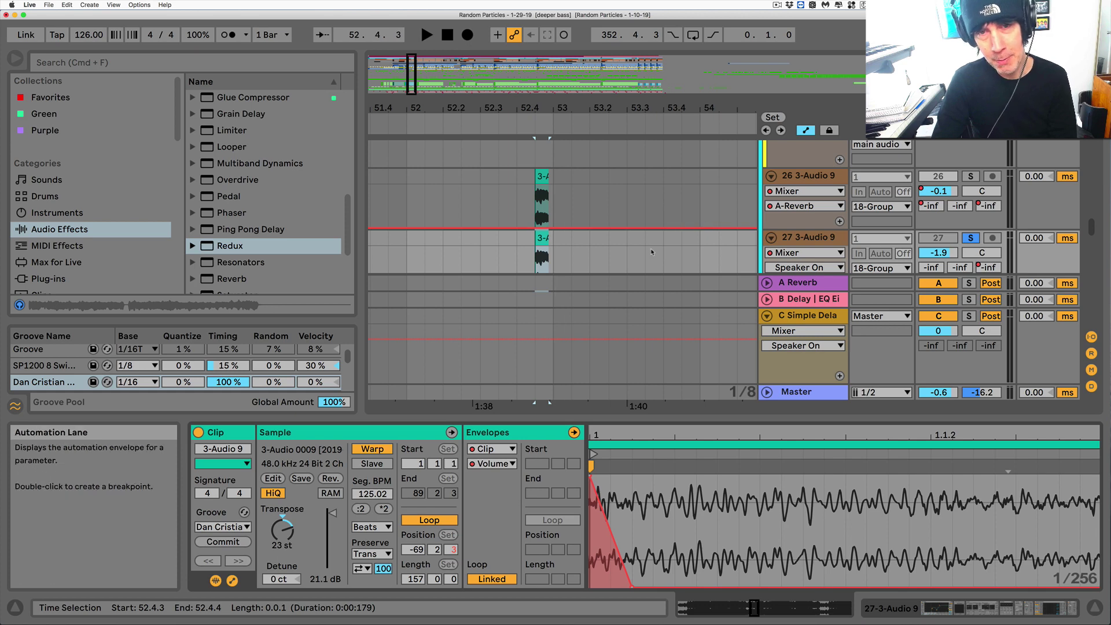
- Audition track 26's clip on its own and together with track 27 by soloing first one and finally both tracks
{"action": "left_click", "coordinate": [970, 238]}
{"action": "left_click", "coordinate": [970, 176]}
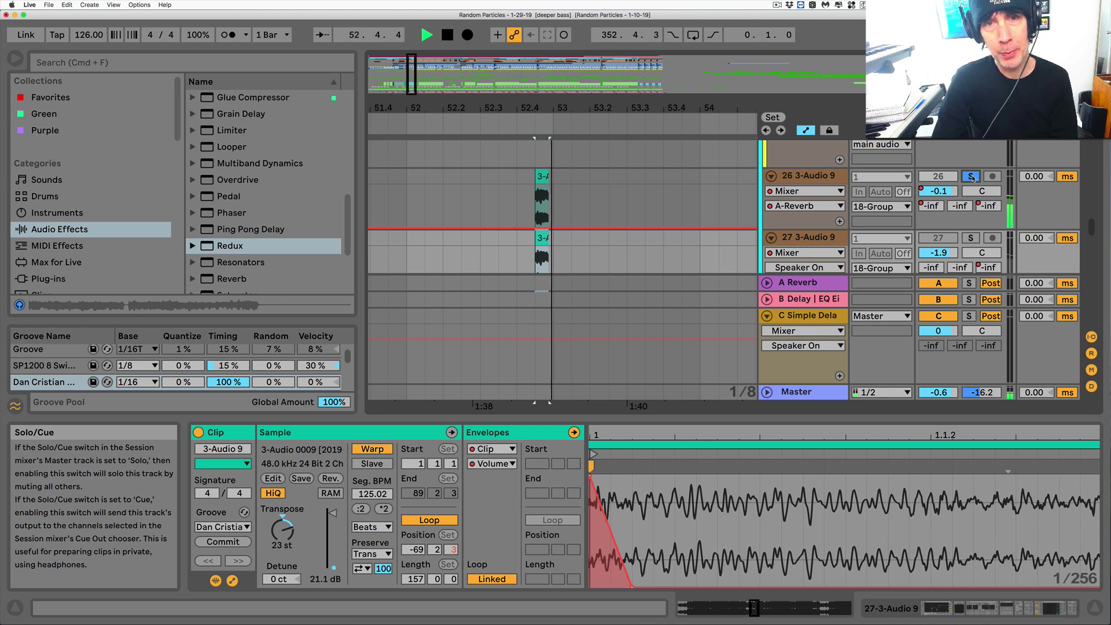
{"action": "left_click", "coordinate": [970, 238]}
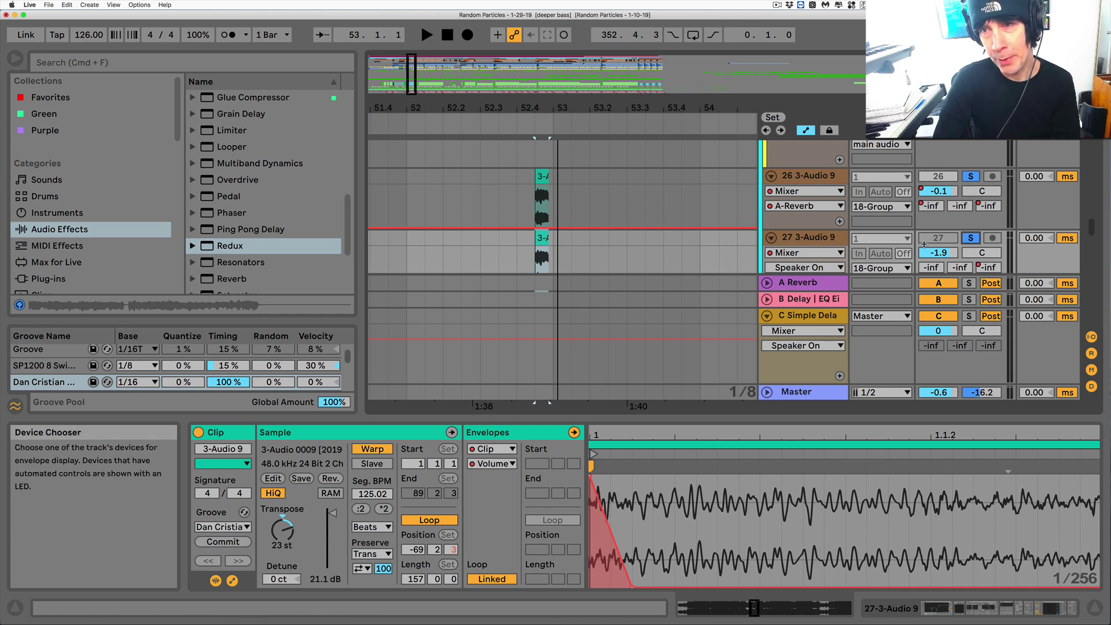
- Clear the solos on tracks 26 and 27 and play from bar 52 with track 27 muted
{"action": "left_click", "coordinate": [970, 238]}
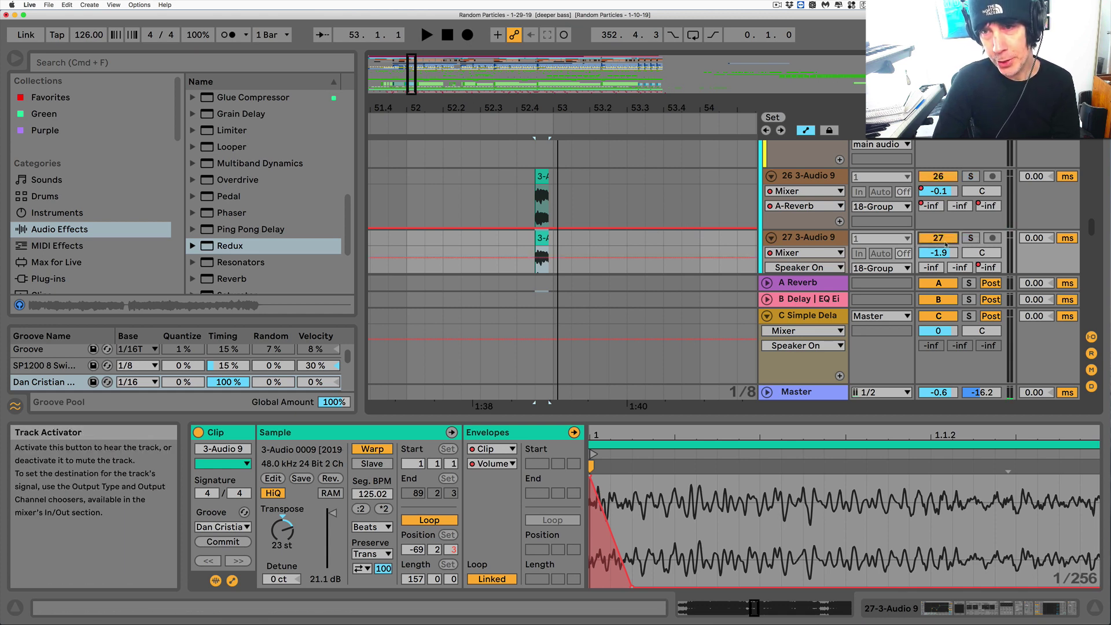
{"action": "left_click", "coordinate": [407, 247]}
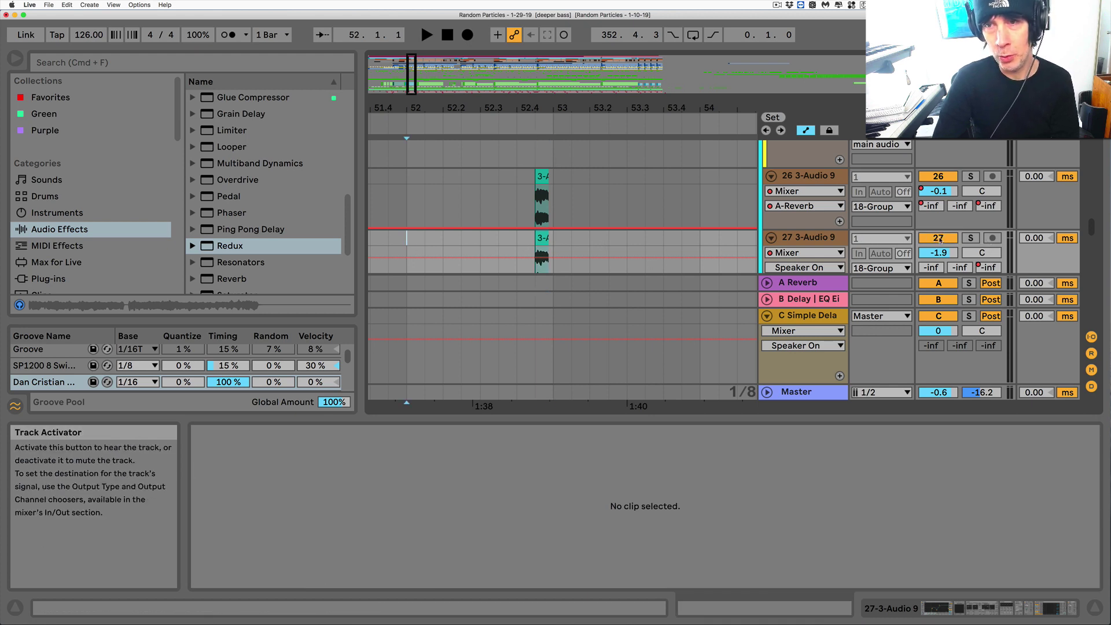
{"action": "left_click", "coordinate": [939, 238]}
{"action": "key", "text": "space"}
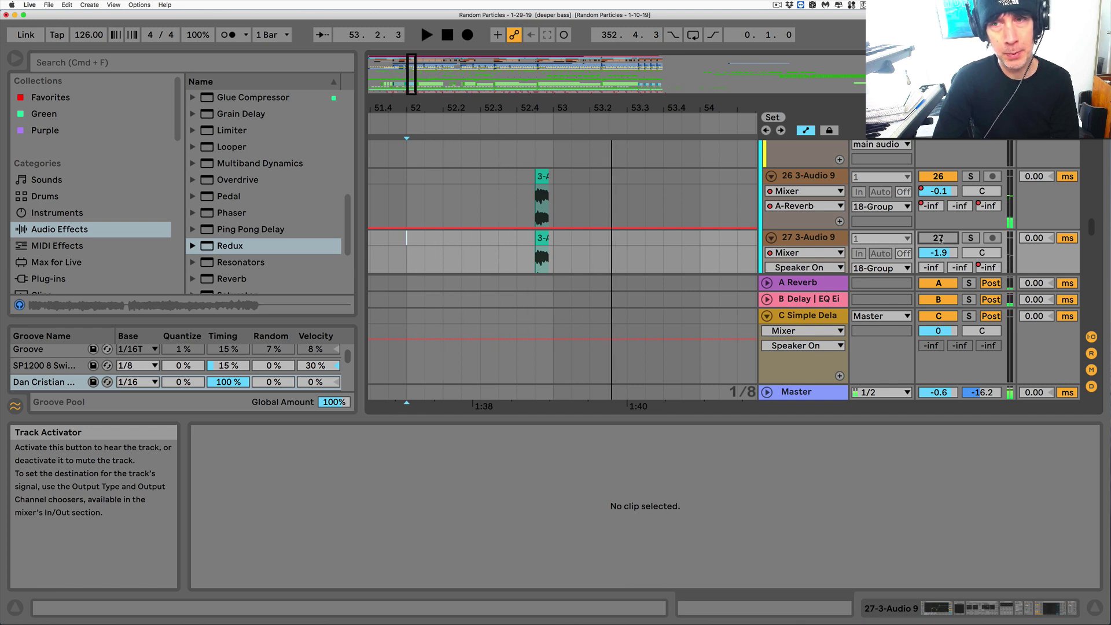
- Activate track 27 and replay the arrangement from bar 52 with both clip layers sounding
{"action": "key", "text": "space"}
{"action": "left_click", "coordinate": [938, 238]}
{"action": "key", "text": "space"}
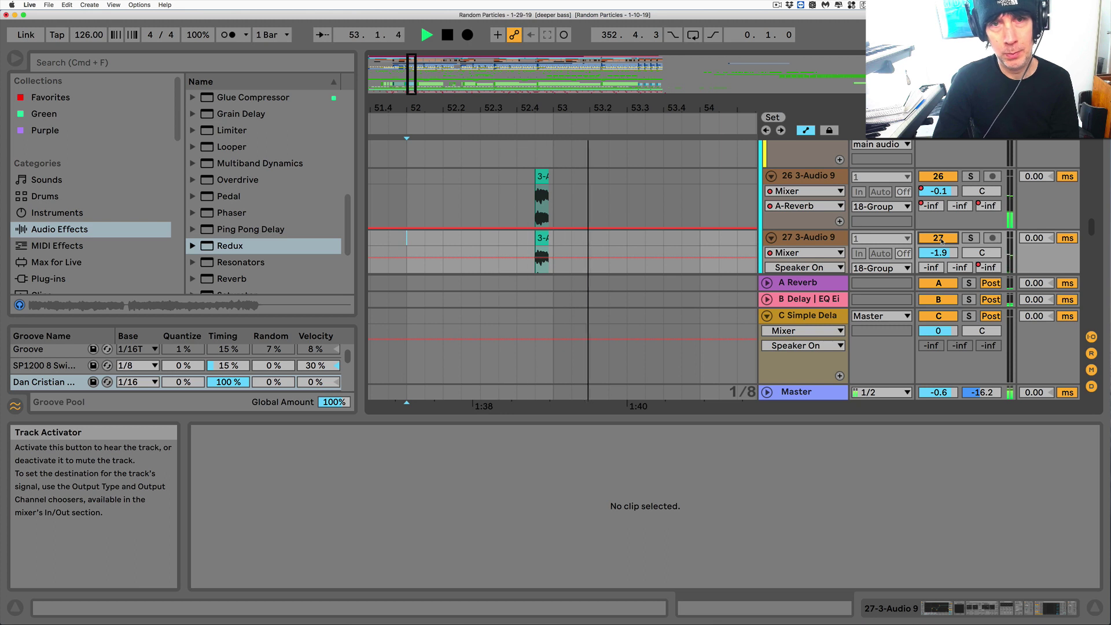
{"action": "key", "text": "space"}
{"action": "key", "text": "space"}
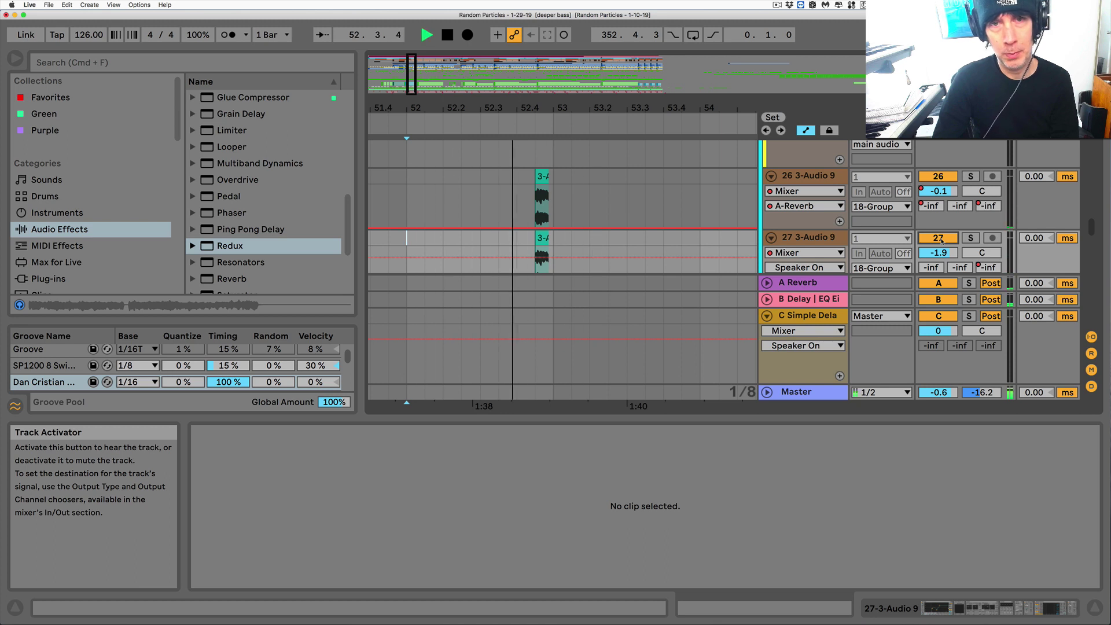
- Stop playback and compare the clip settings of the two layered clips before bar 53 on tracks 26 and 27
{"action": "key", "text": "space"}
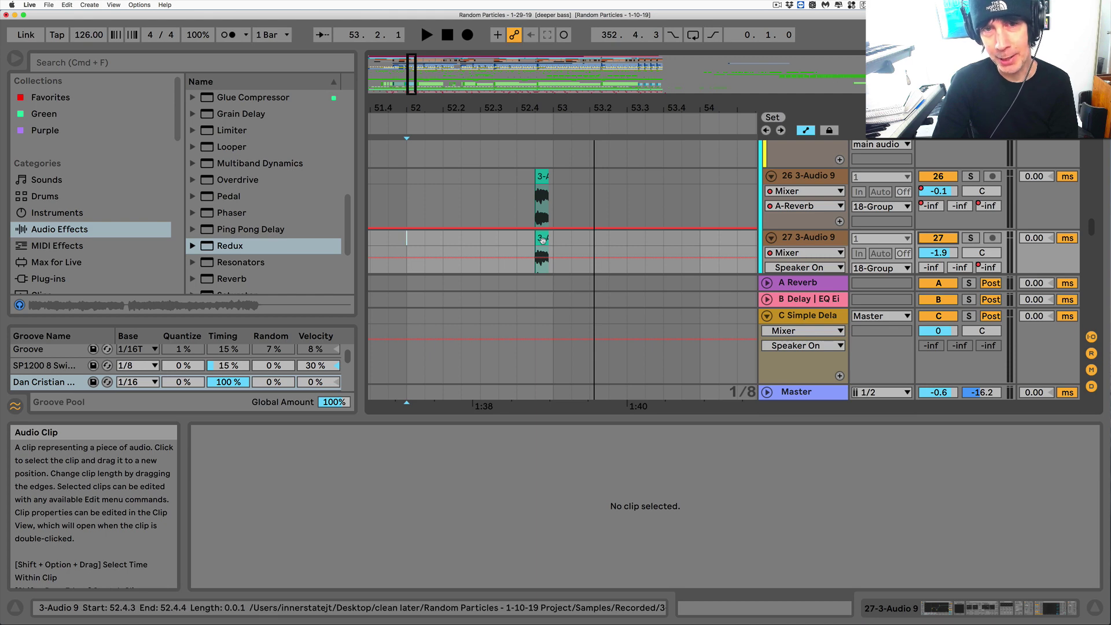
{"action": "left_click", "coordinate": [542, 177]}
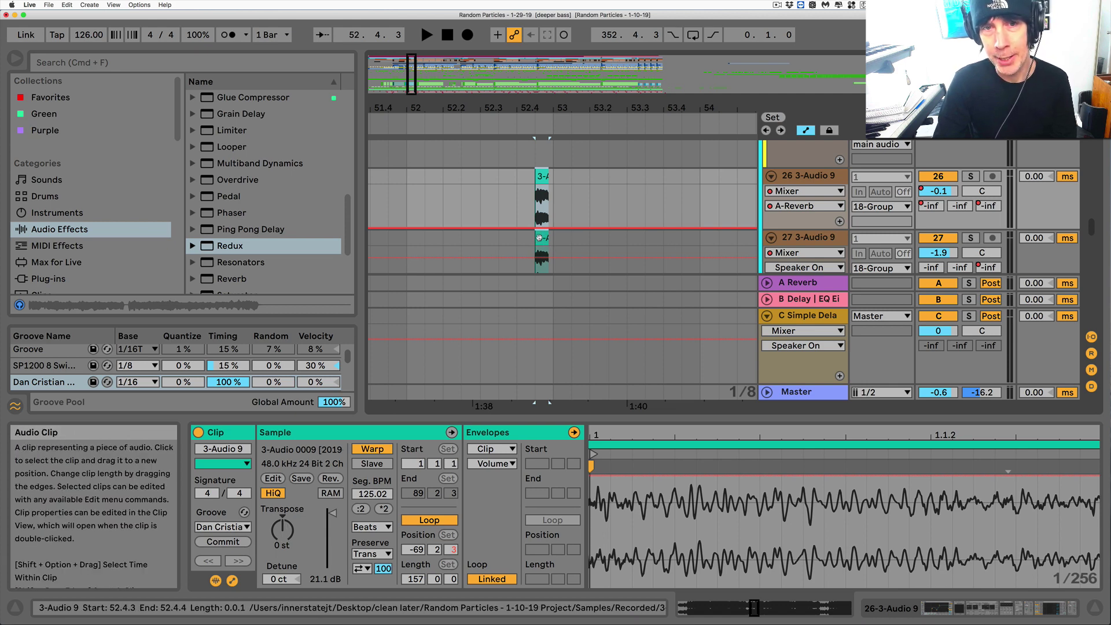
{"action": "left_click", "coordinate": [544, 243]}
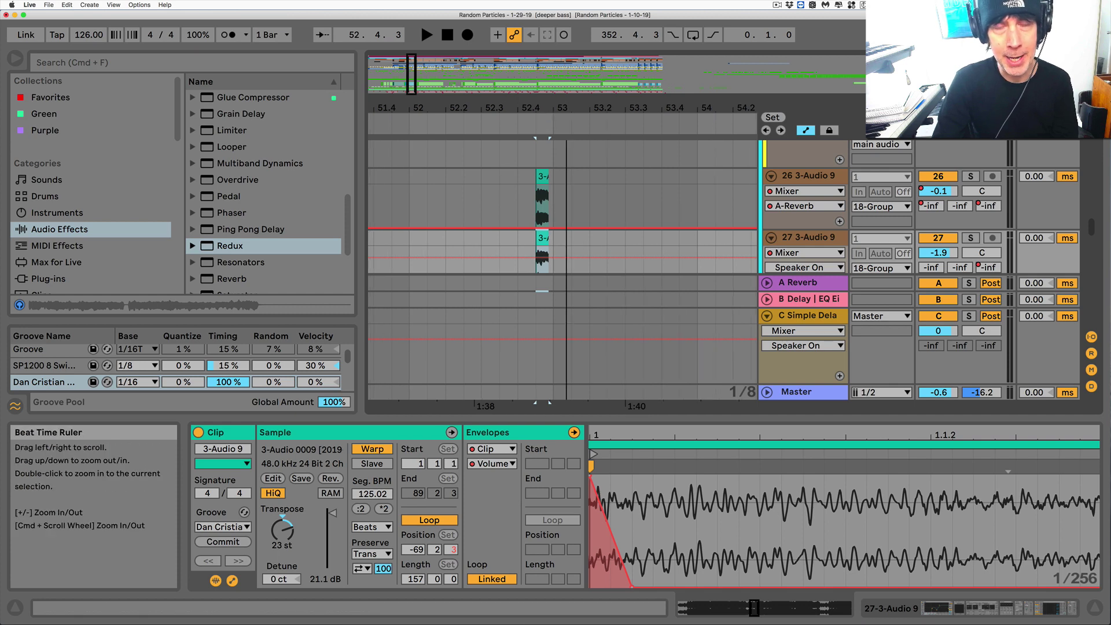
- Locate the layered clips just before bar 61 and audition track 26's clip on its own by soloing the track
{"action": "left_click_drag", "start_coordinate": [572, 108], "coordinate": [573, 64]}
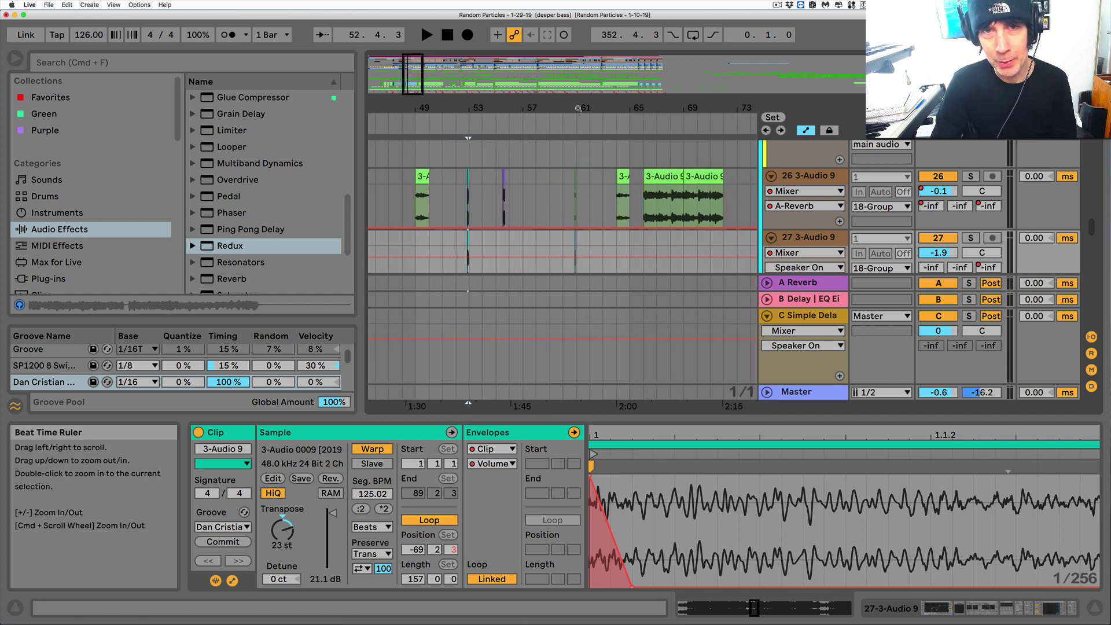
{"action": "left_click_drag", "start_coordinate": [579, 109], "coordinate": [578, 144]}
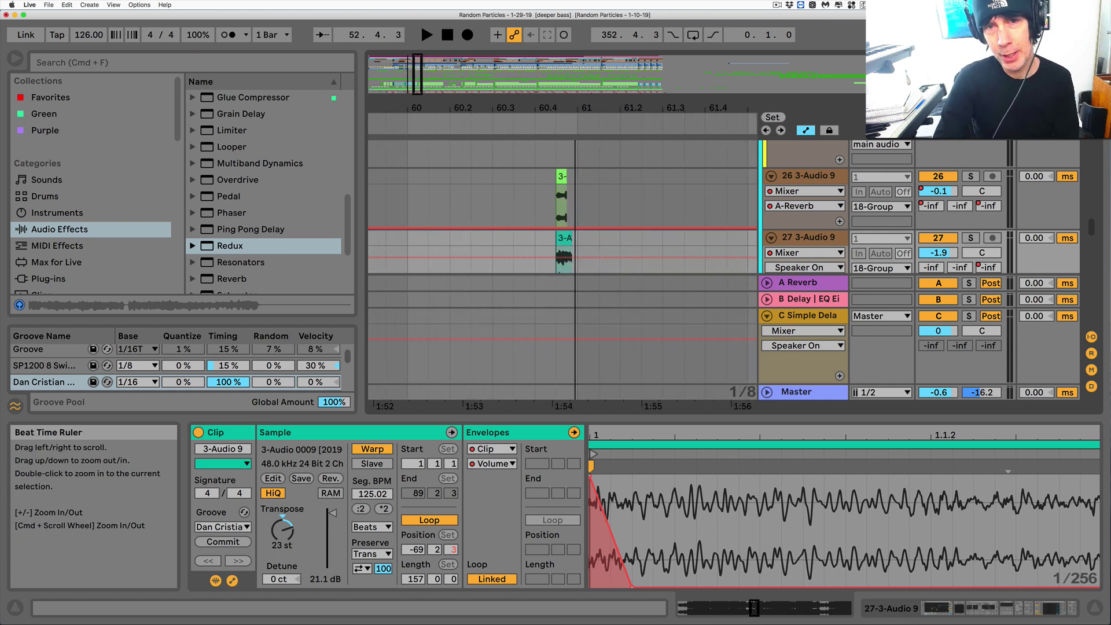
{"action": "left_click", "coordinate": [555, 176]}
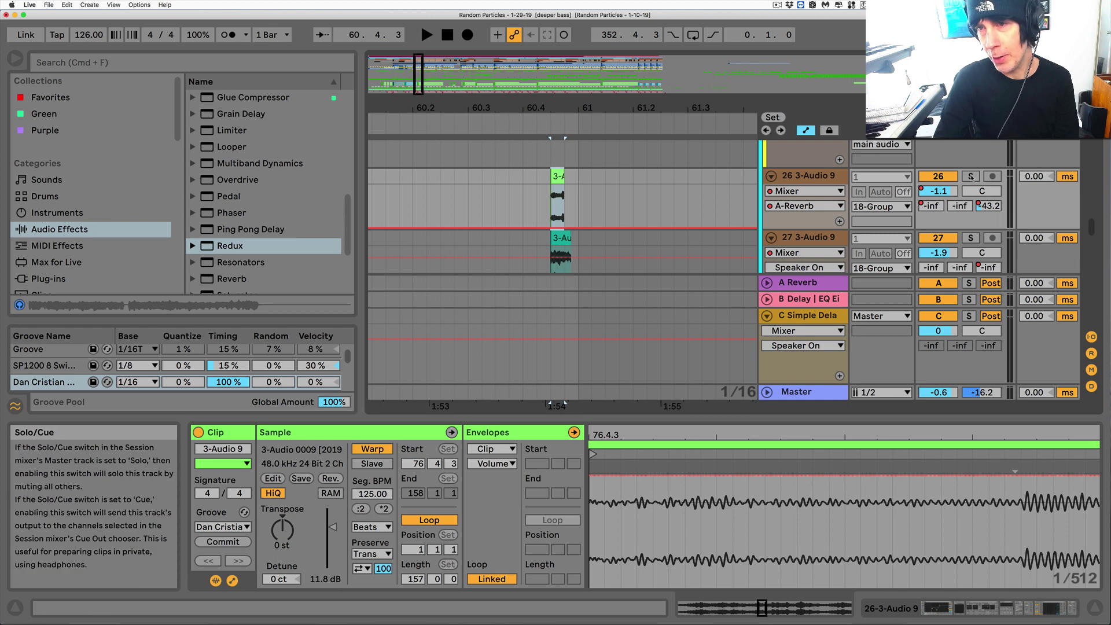
{"action": "left_click", "coordinate": [971, 176]}
{"action": "key", "text": "space"}
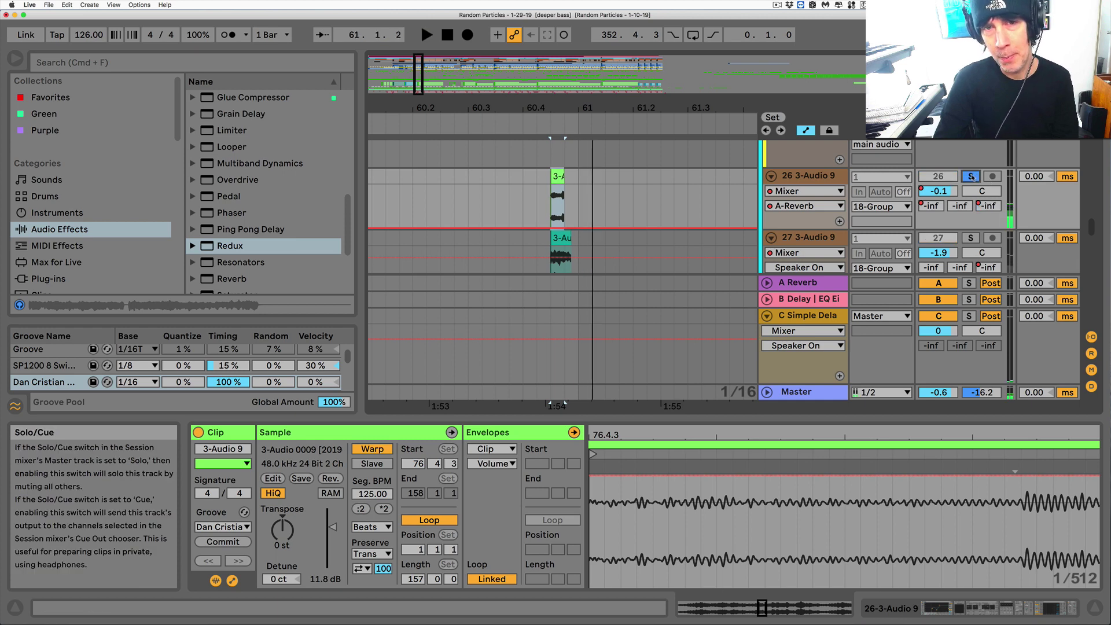
{"action": "key", "text": "space"}
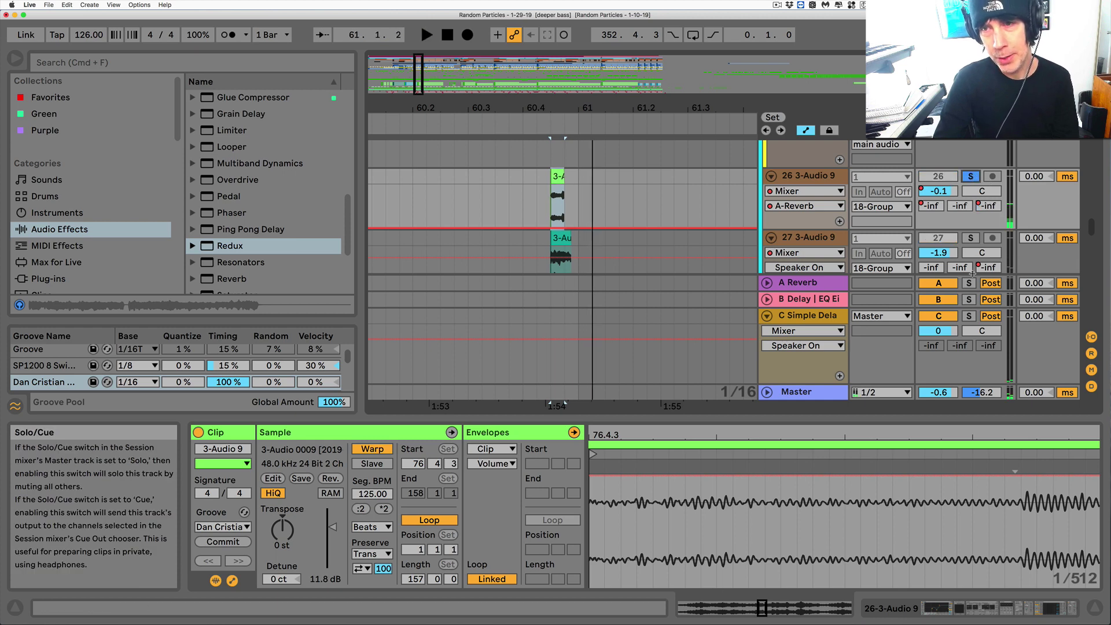
- Solo track 27 together with track 26, audition both layers before bar 61, and clear the solos
{"action": "left_click", "coordinate": [970, 238]}
{"action": "key", "text": "space"}
{"action": "key", "text": "space"}
{"action": "key", "text": "space"}
{"action": "key", "text": "space"}
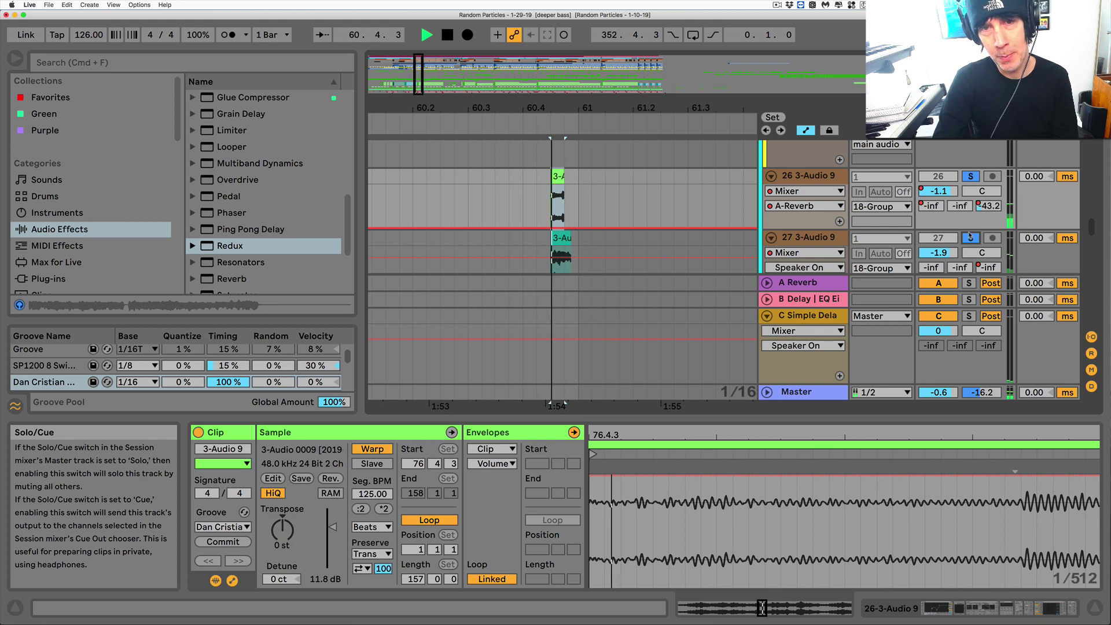
{"action": "left_click", "coordinate": [971, 237]}
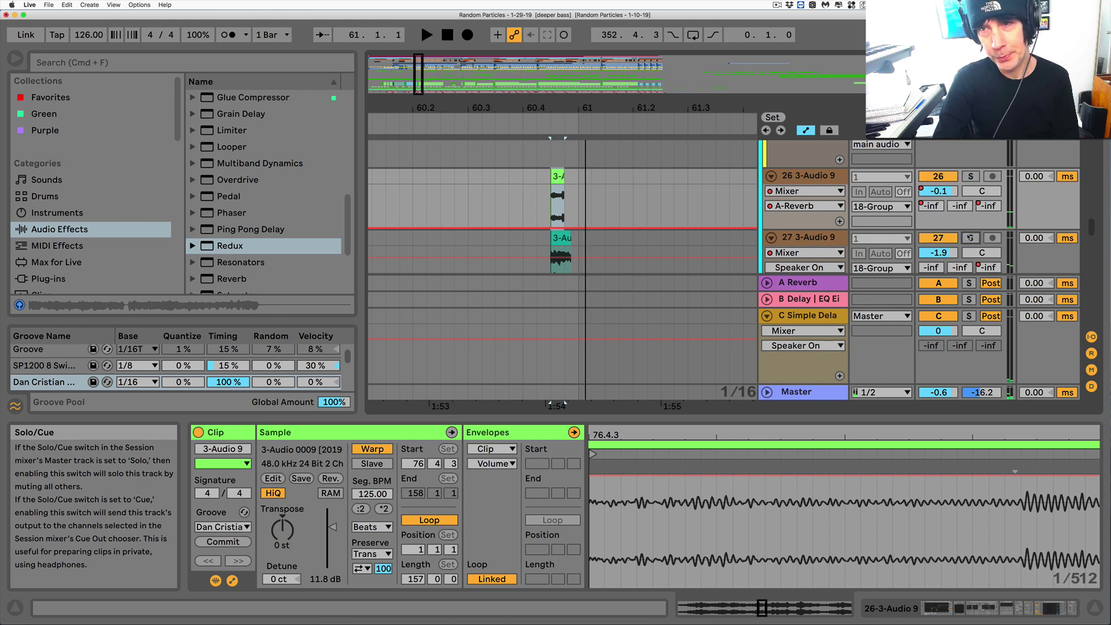
{"action": "left_click_drag", "start_coordinate": [577, 117], "coordinate": [573, 75]}
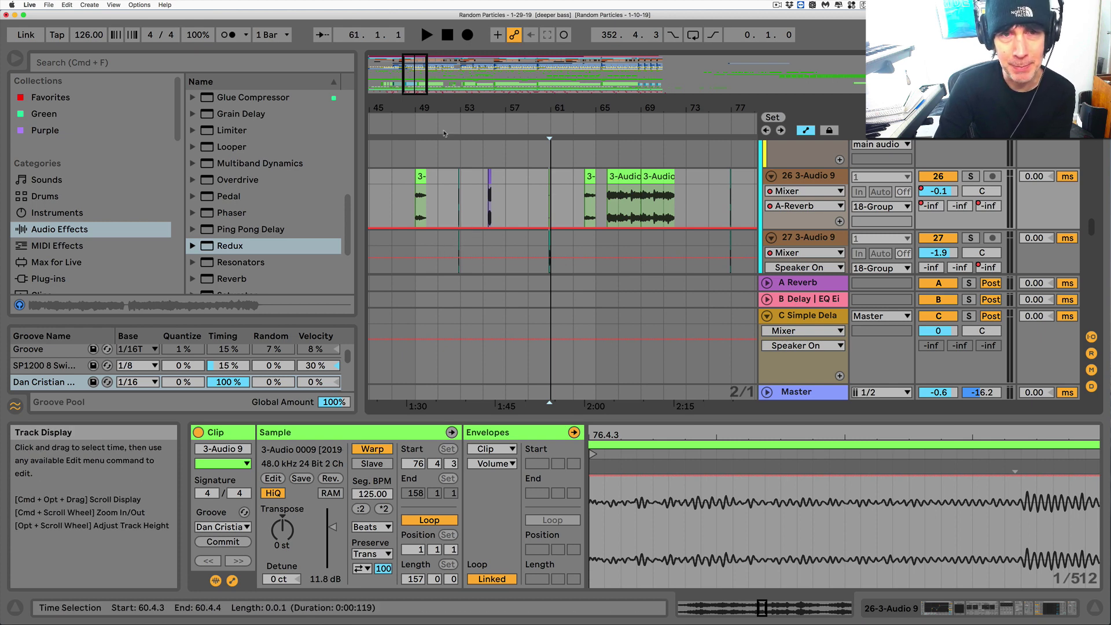
{"action": "mouse_move", "coordinate": [444, 127]}
{"action": "left_mouse_down"}
{"action": "mouse_move", "coordinate": [443, 139]}
{"action": "mouse_move", "coordinate": [443, 128]}
{"action": "left_mouse_up"}
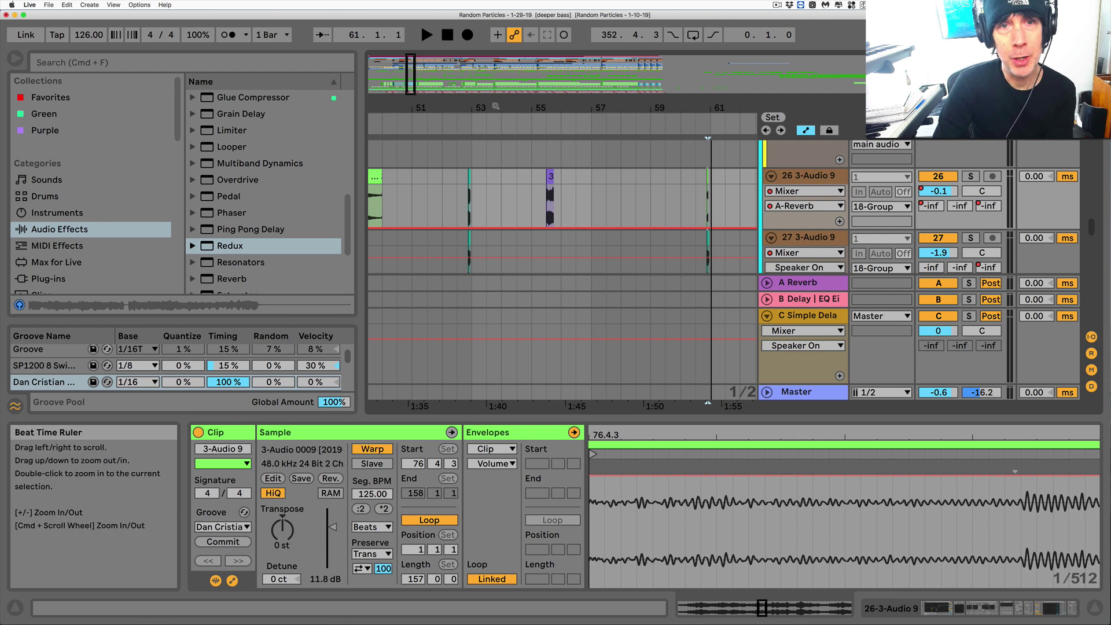
{"action": "left_click_drag", "start_coordinate": [504, 110], "coordinate": [503, 95]}
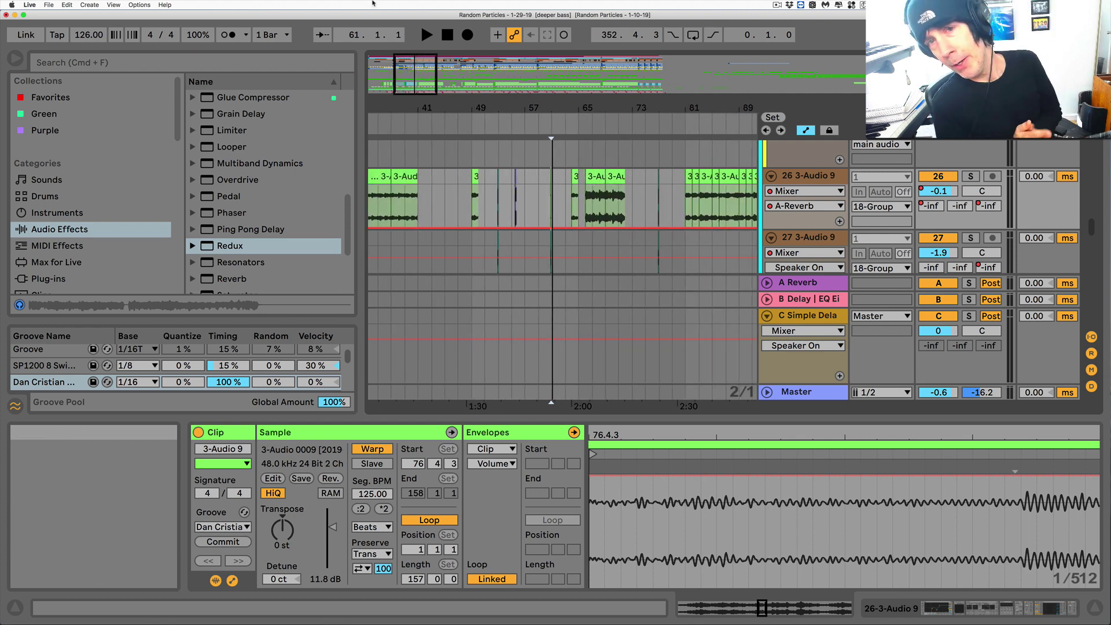